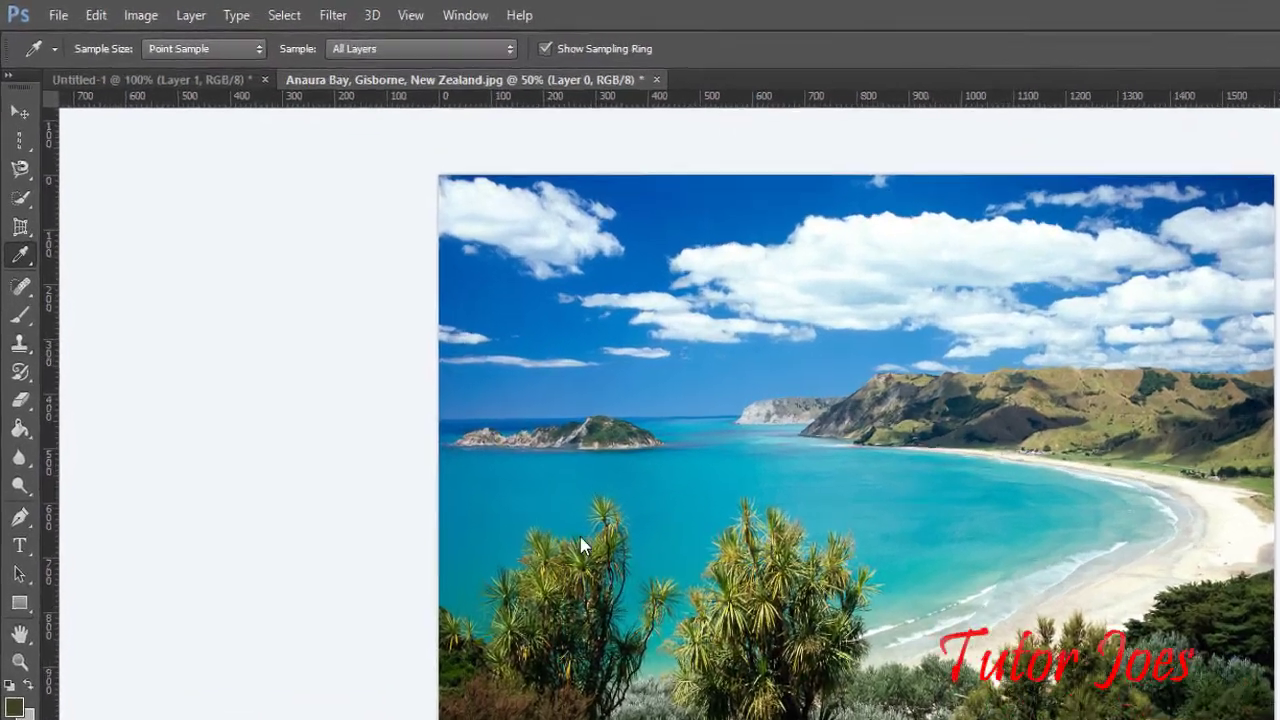
Step: Choose the Eyedropper Tool and sample the sea's cyan in the beach photo as foreground colour
right_click(30, 353)
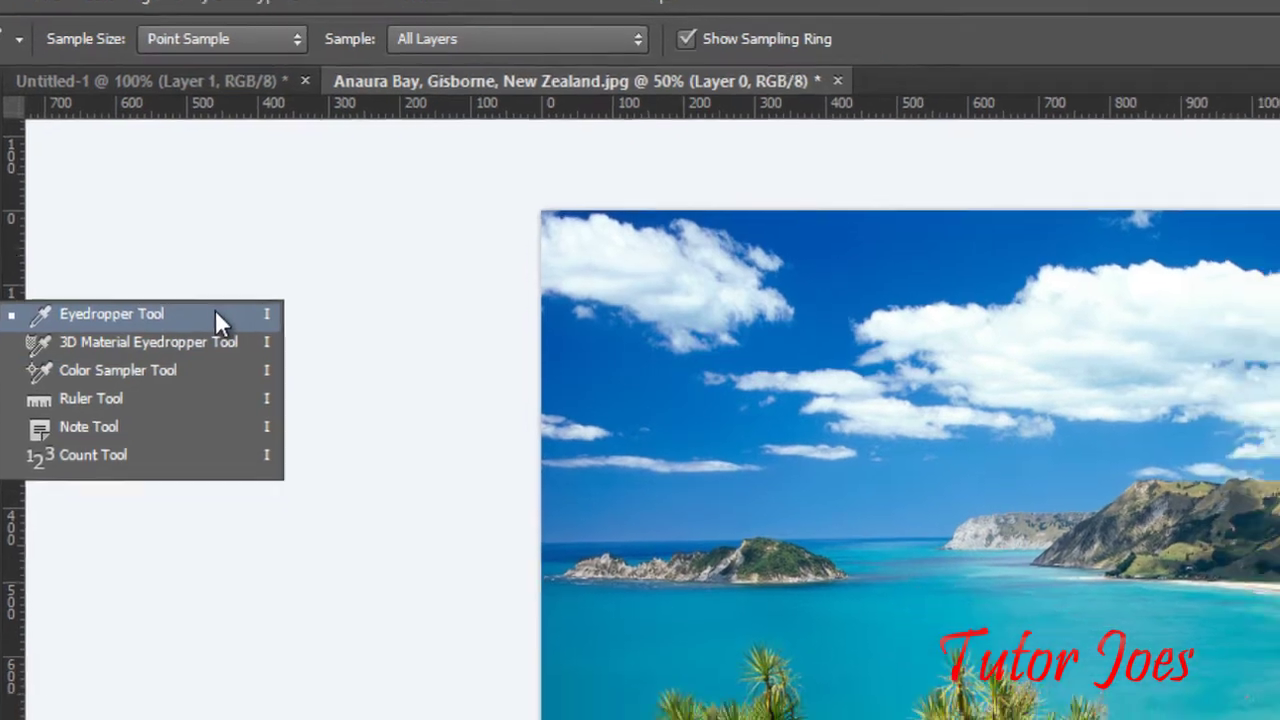
click(276, 352)
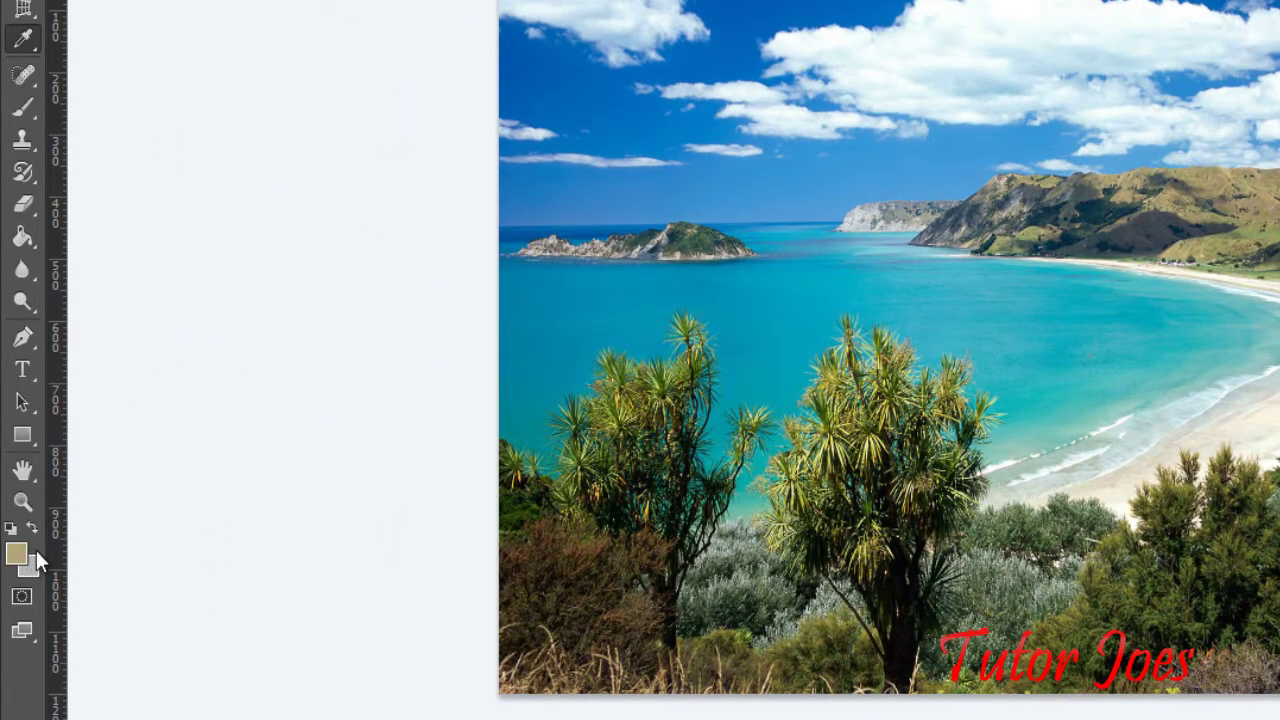
click(1006, 327)
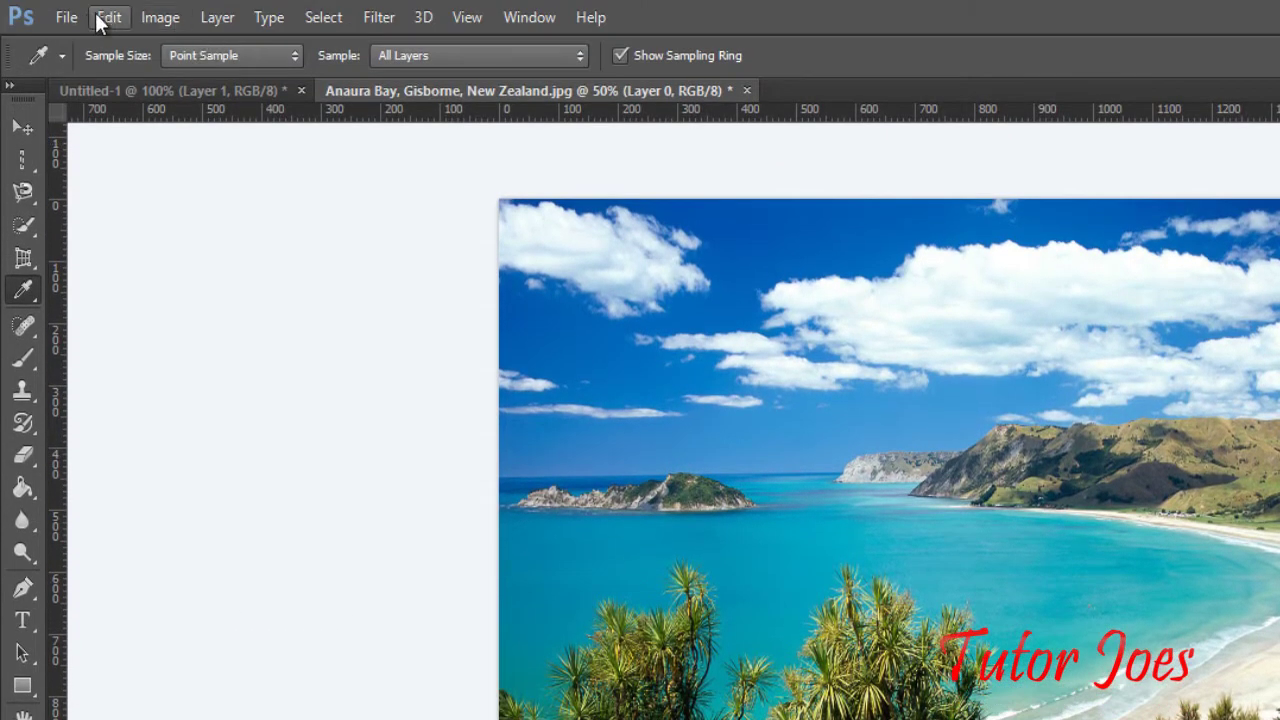
Step: Create a new 600 × 600 px document
click(66, 17)
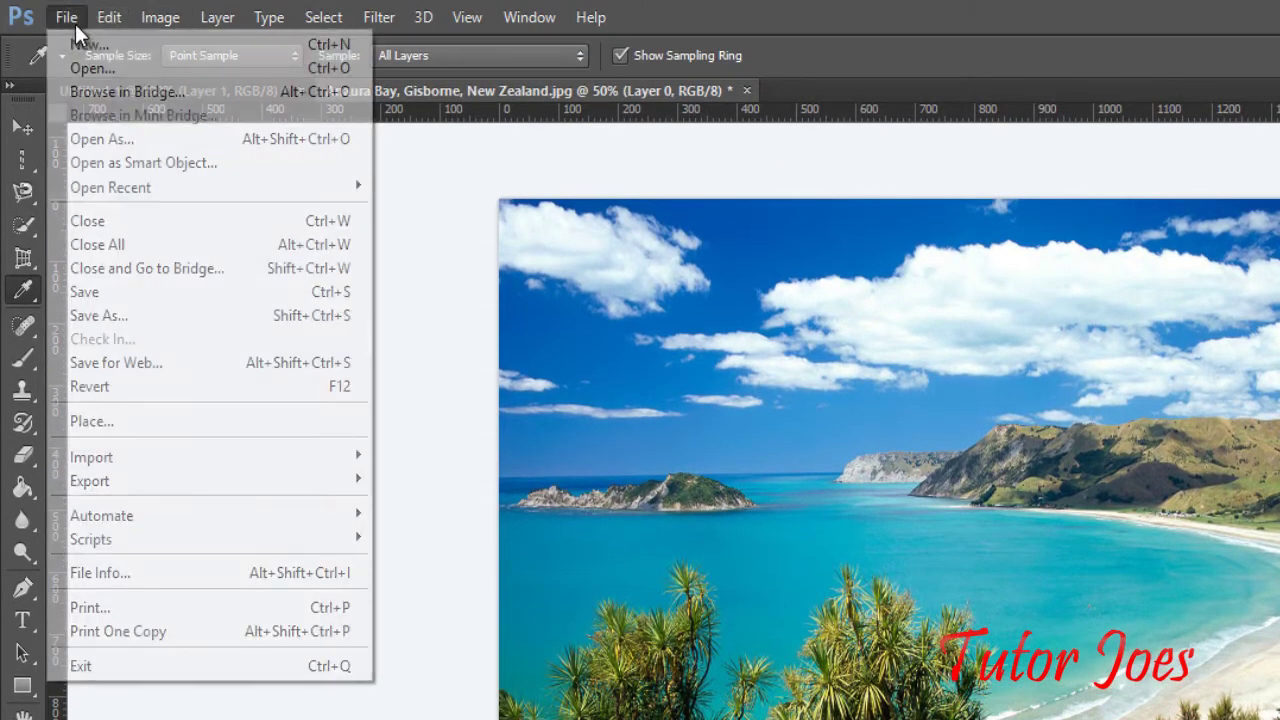
click(90, 40)
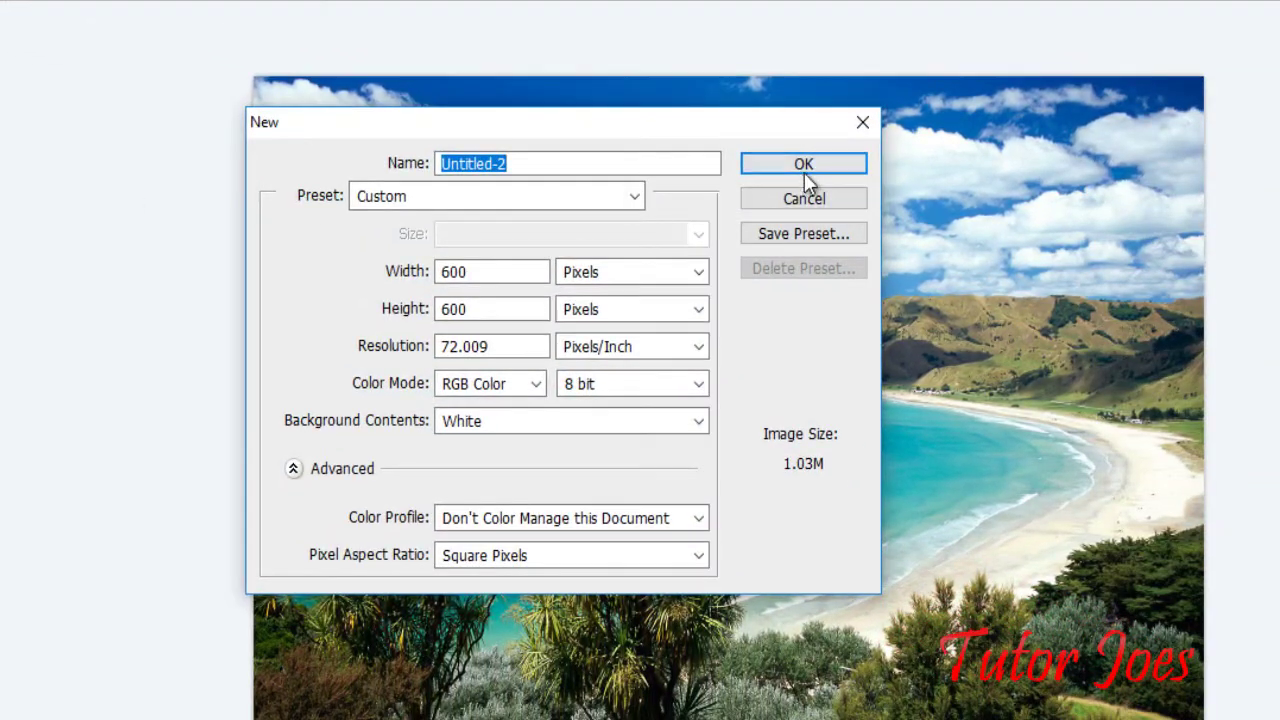
click(804, 168)
Step: Fill the blank canvas with the teal foreground colour using the Paint Bucket Tool
click(24, 283)
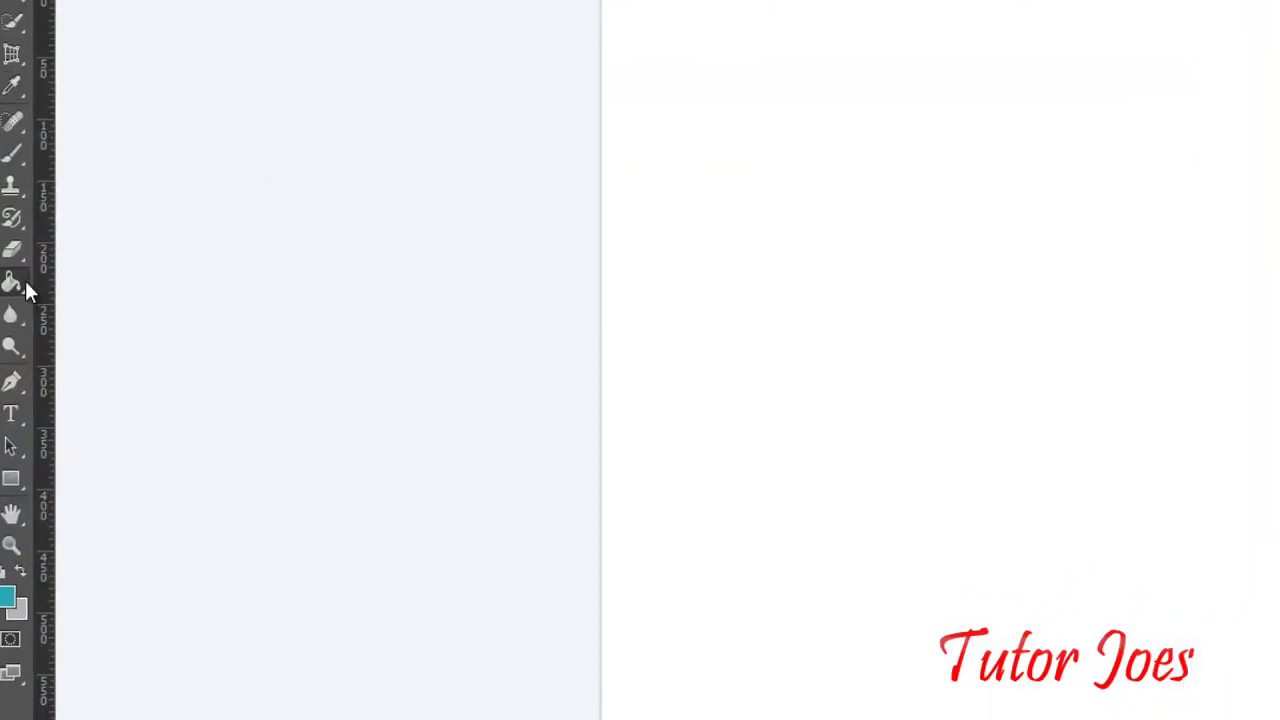
click(578, 310)
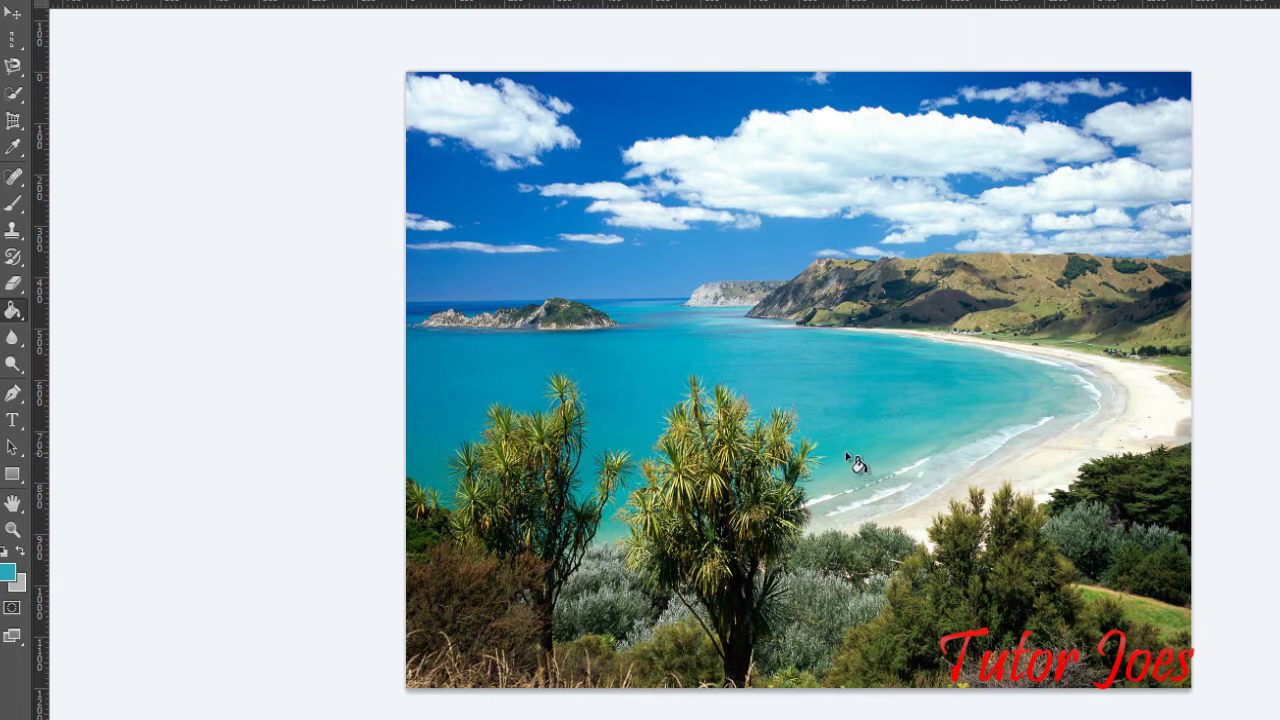
click(13, 147)
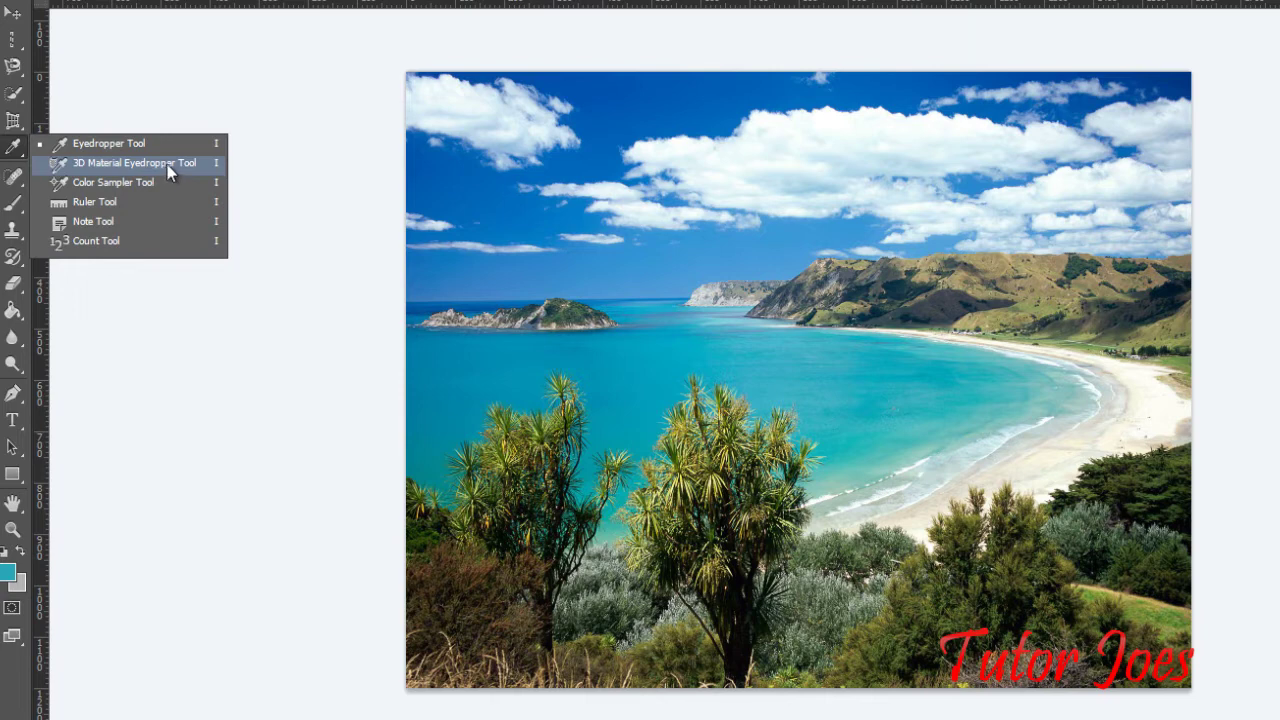
Step: Choose the 3D Material Eyedropper Tool and switch to the Untitled-1 spheres document
click(168, 173)
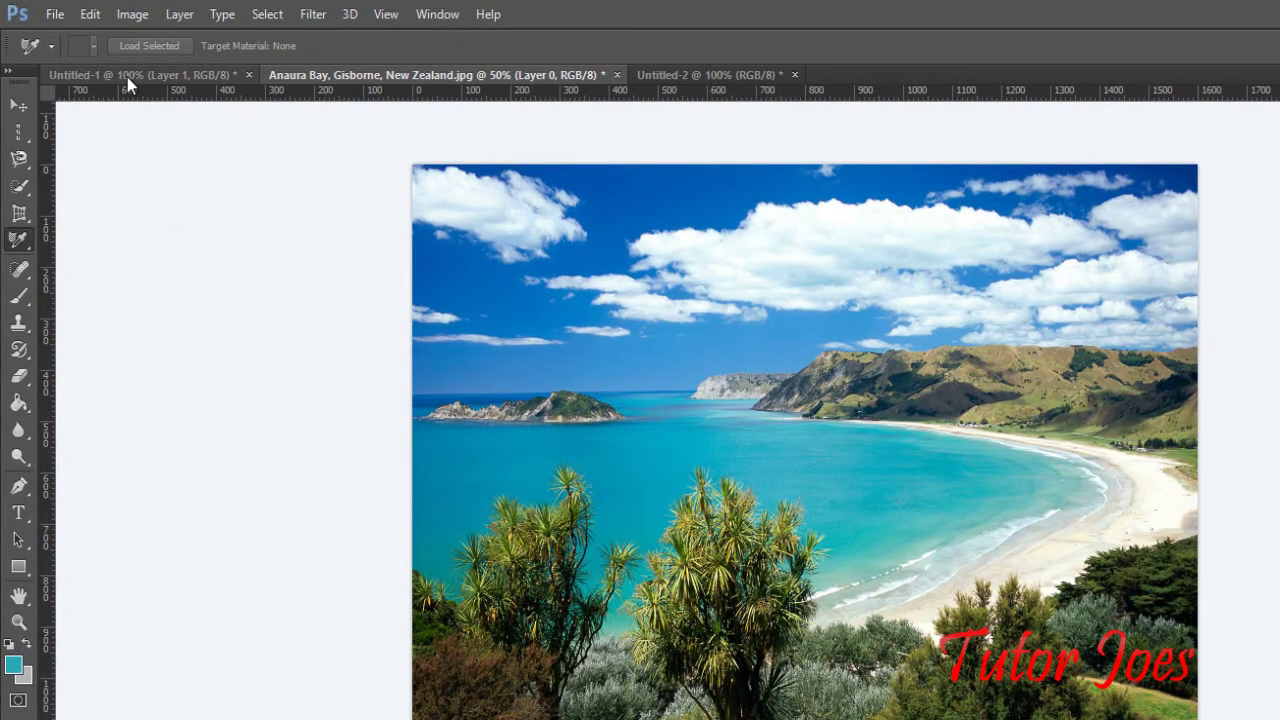
click(127, 77)
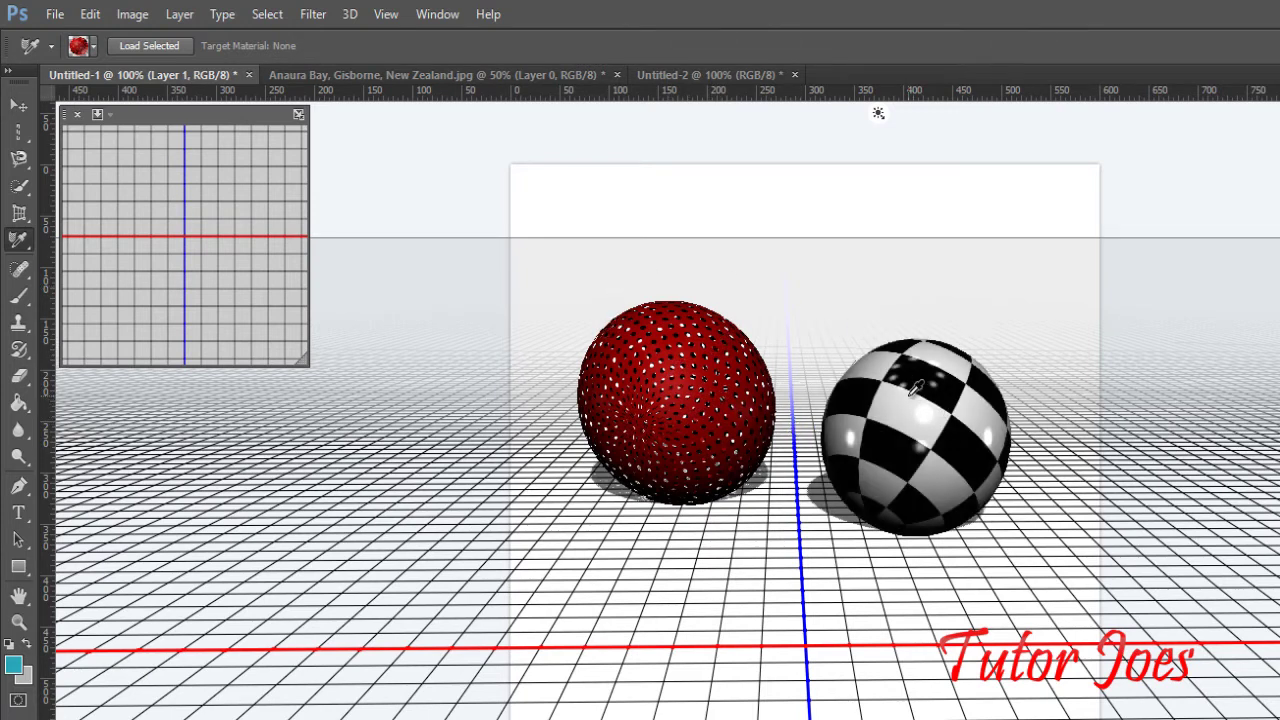
Step: Sample the materials of the checkered sphere and then the red sphere
right_click(18, 239)
click(92, 256)
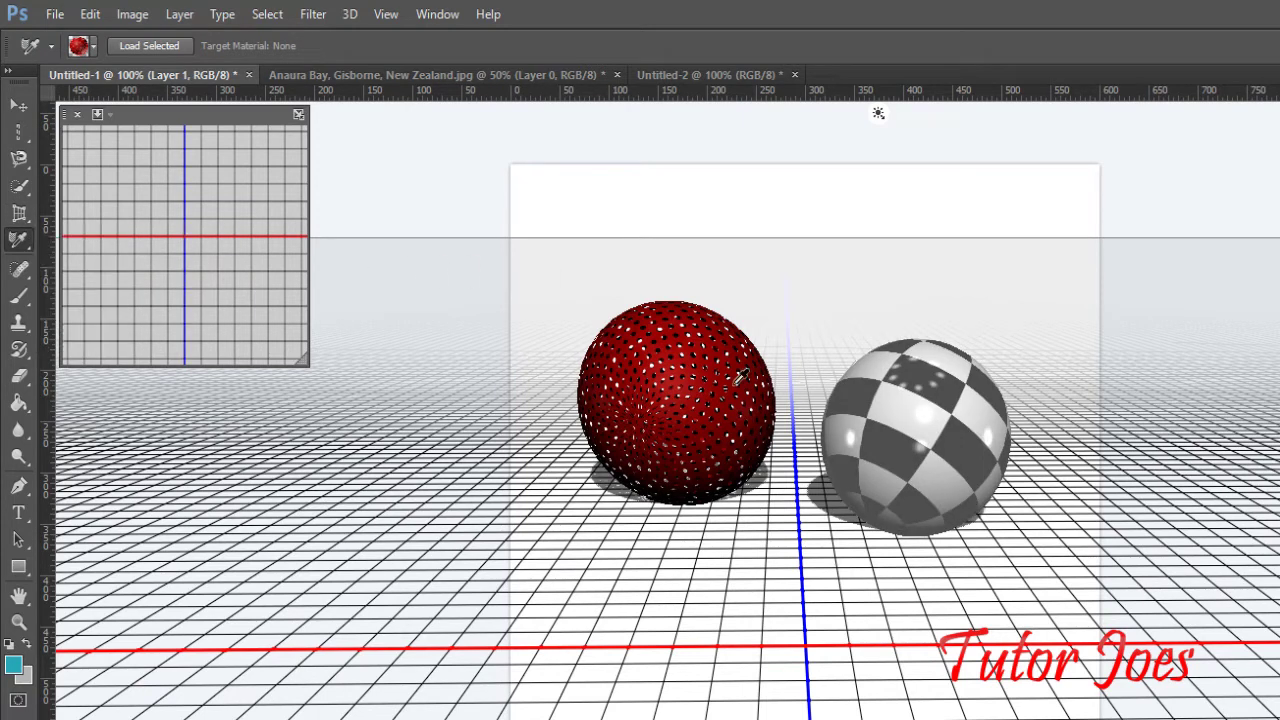
click(932, 418)
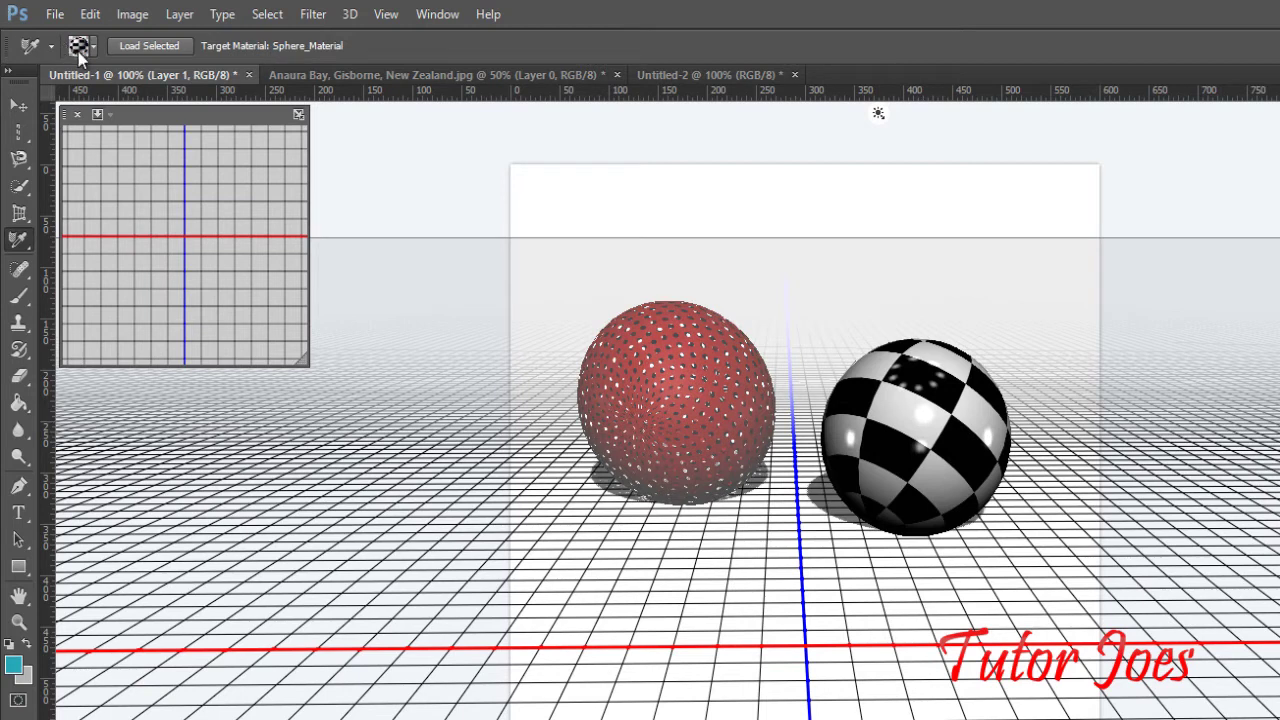
click(642, 368)
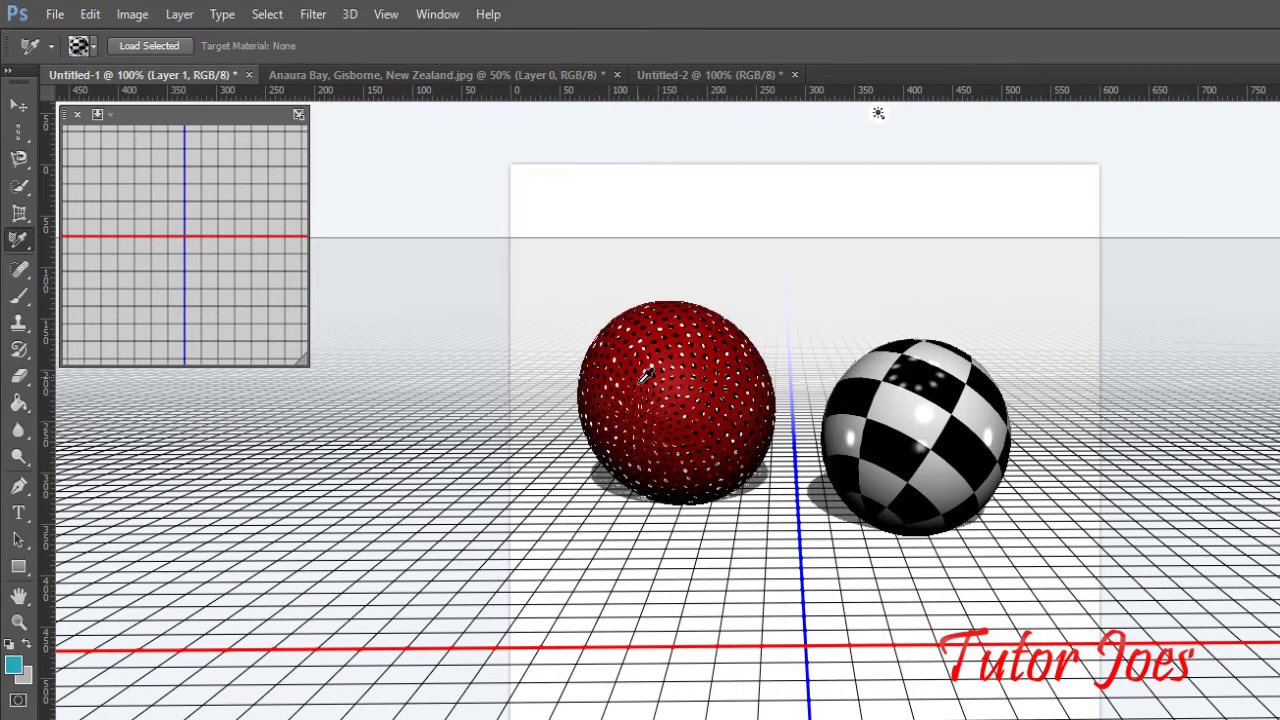
Step: Load the brick material from the preset materials list
click(88, 48)
scroll(128, 142, down, 1)
scroll(128, 142, down, 2)
scroll(128, 142, down, 1)
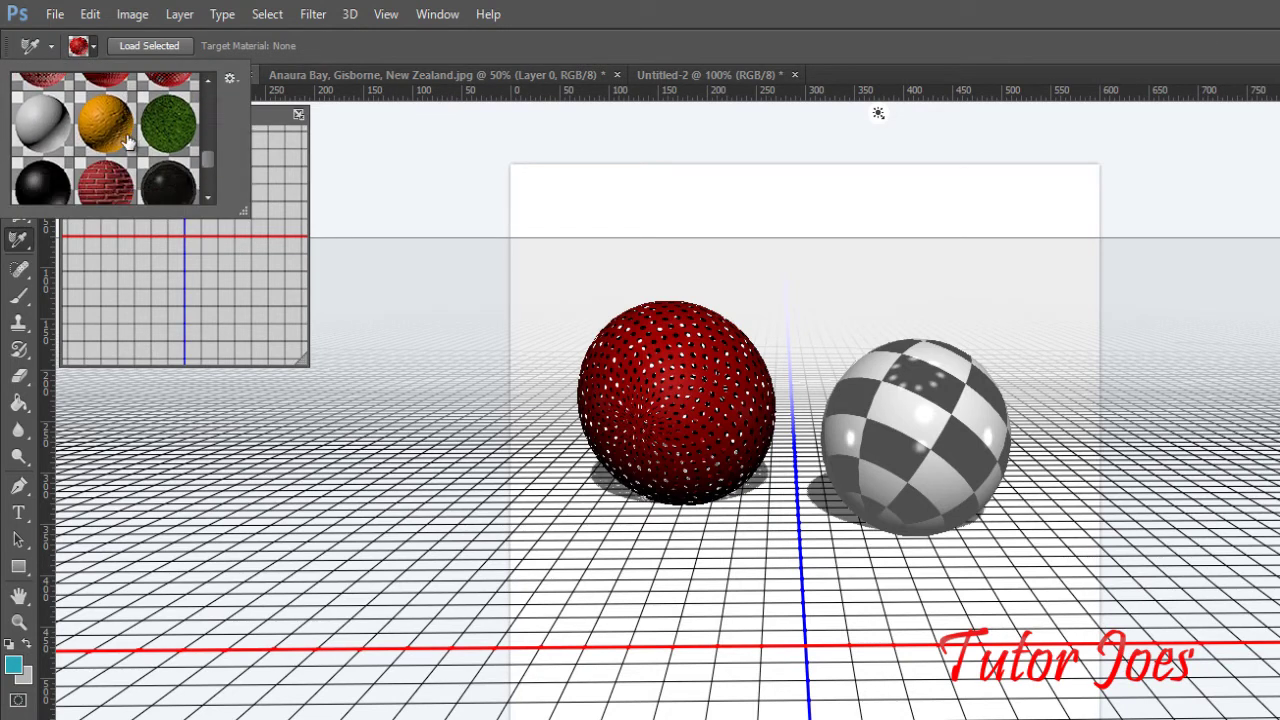
scroll(128, 142, down, 1)
scroll(128, 142, down, 1)
scroll(128, 142, down, 1)
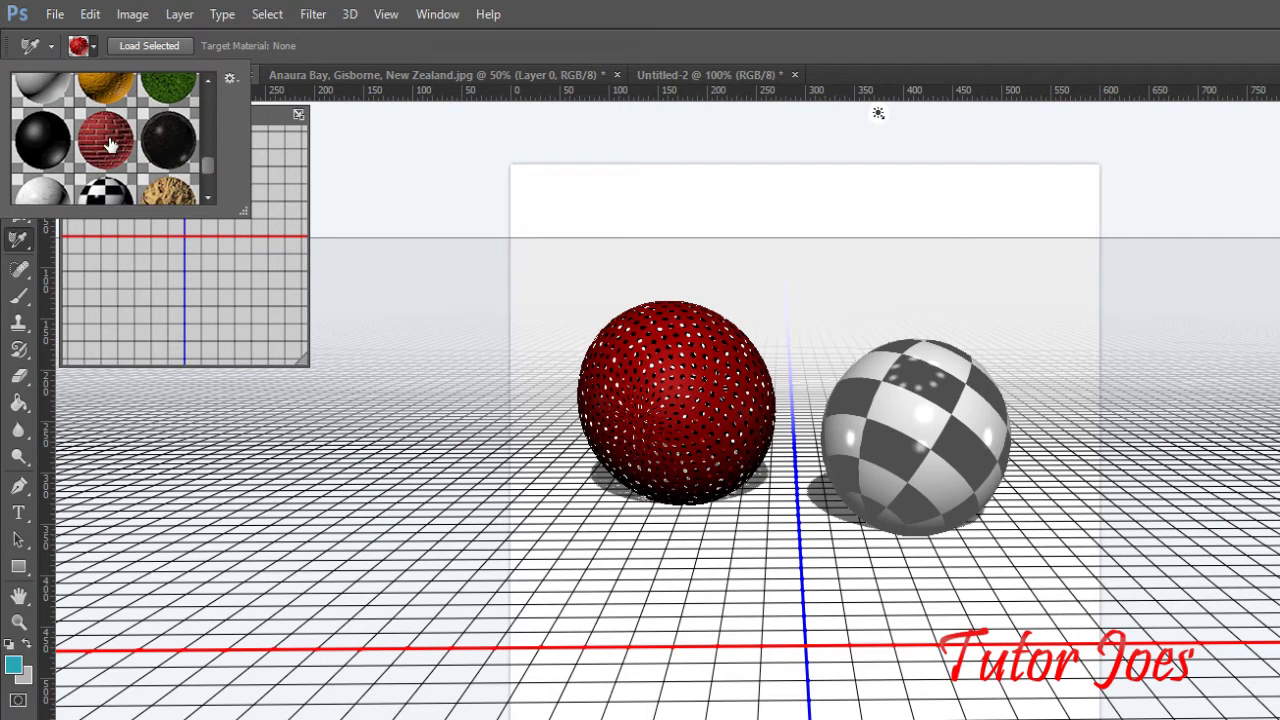
click(110, 145)
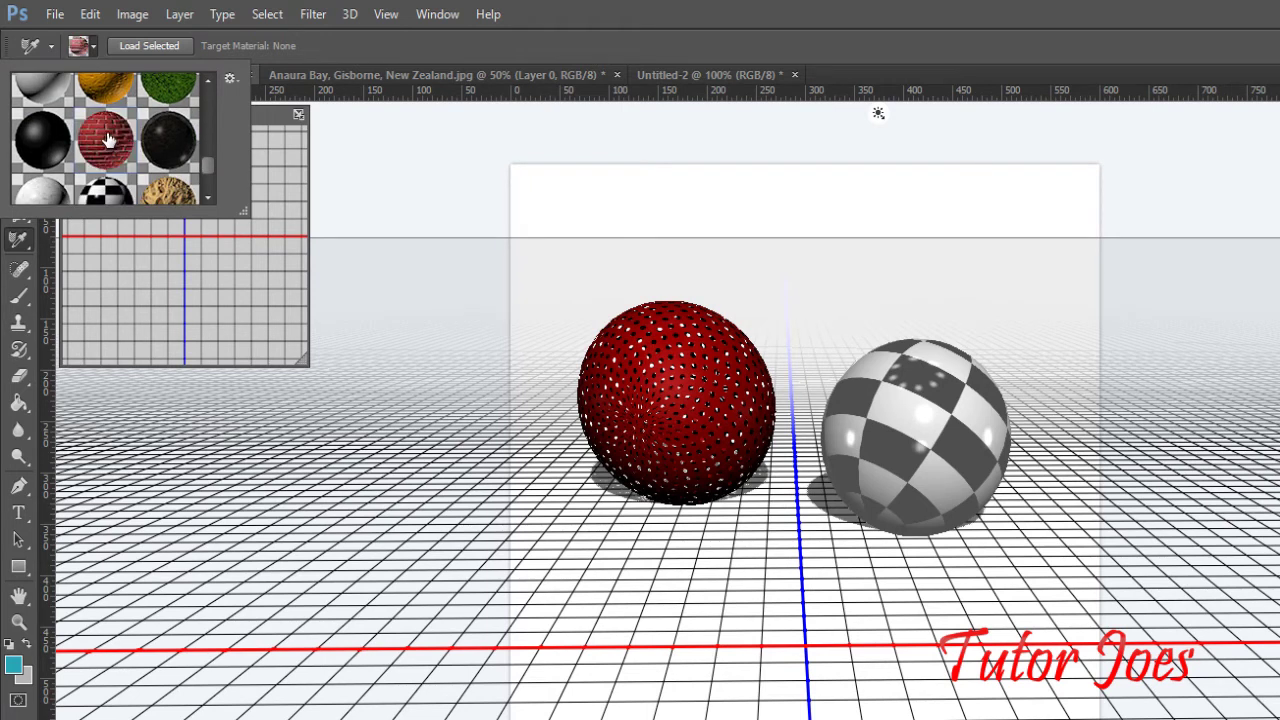
right_click(19, 402)
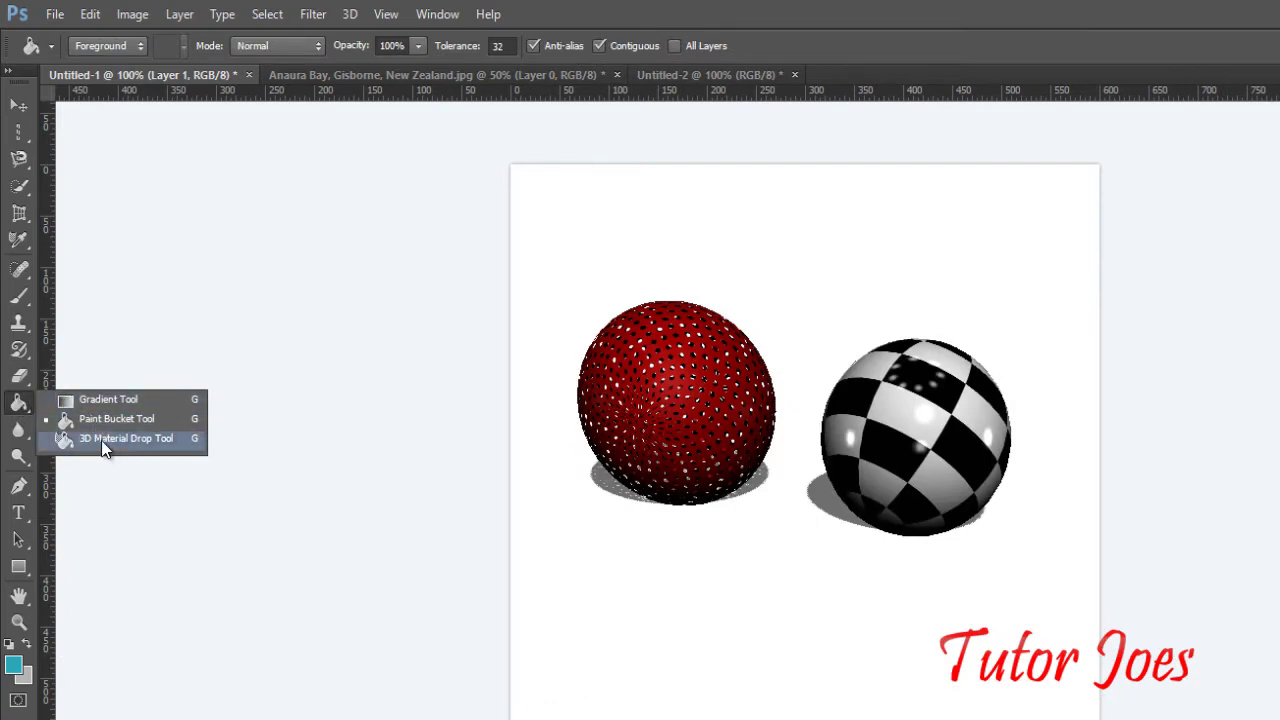
Step: Drop the Stone Brick material onto the checkered sphere with the 3D Material Drop Tool
click(101, 440)
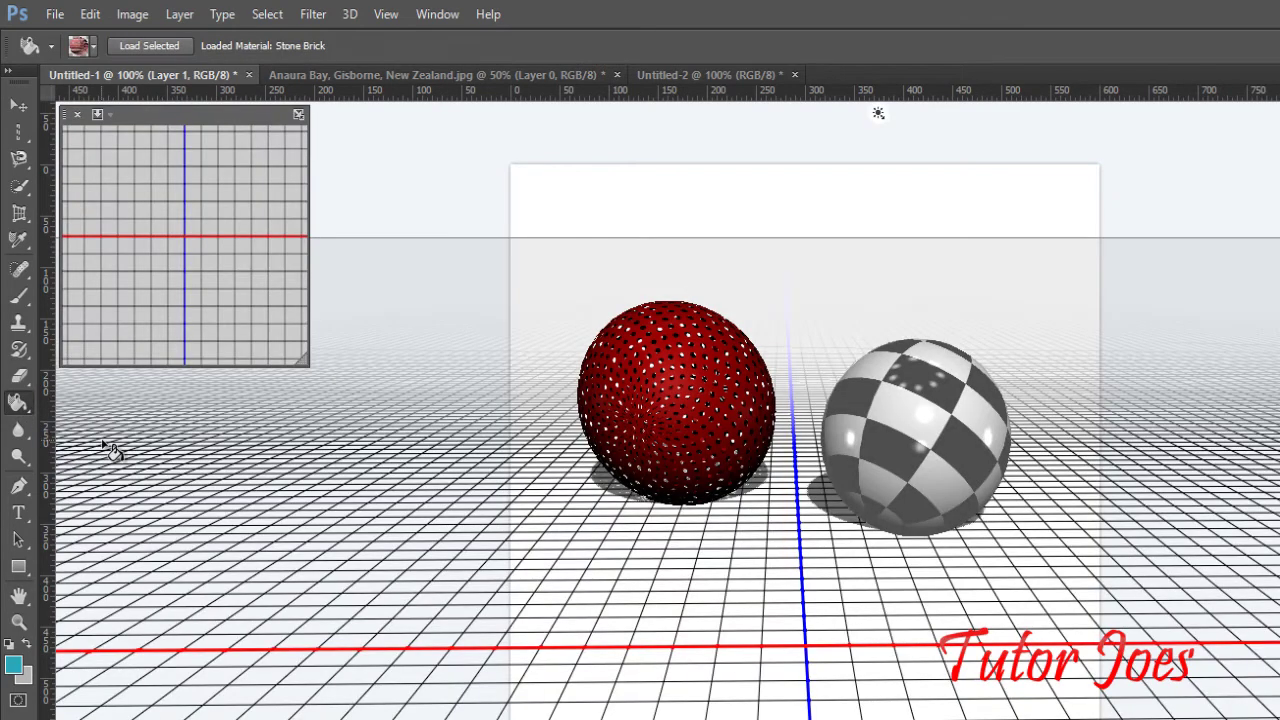
click(889, 437)
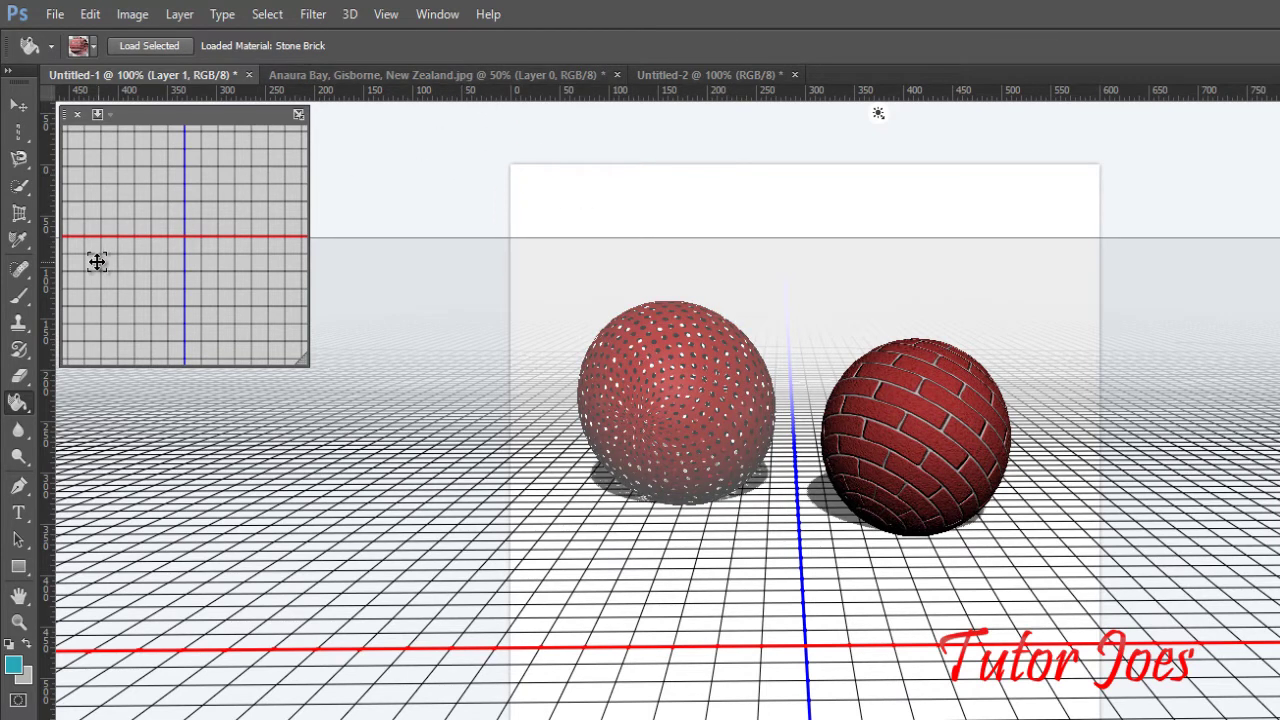
click(29, 243)
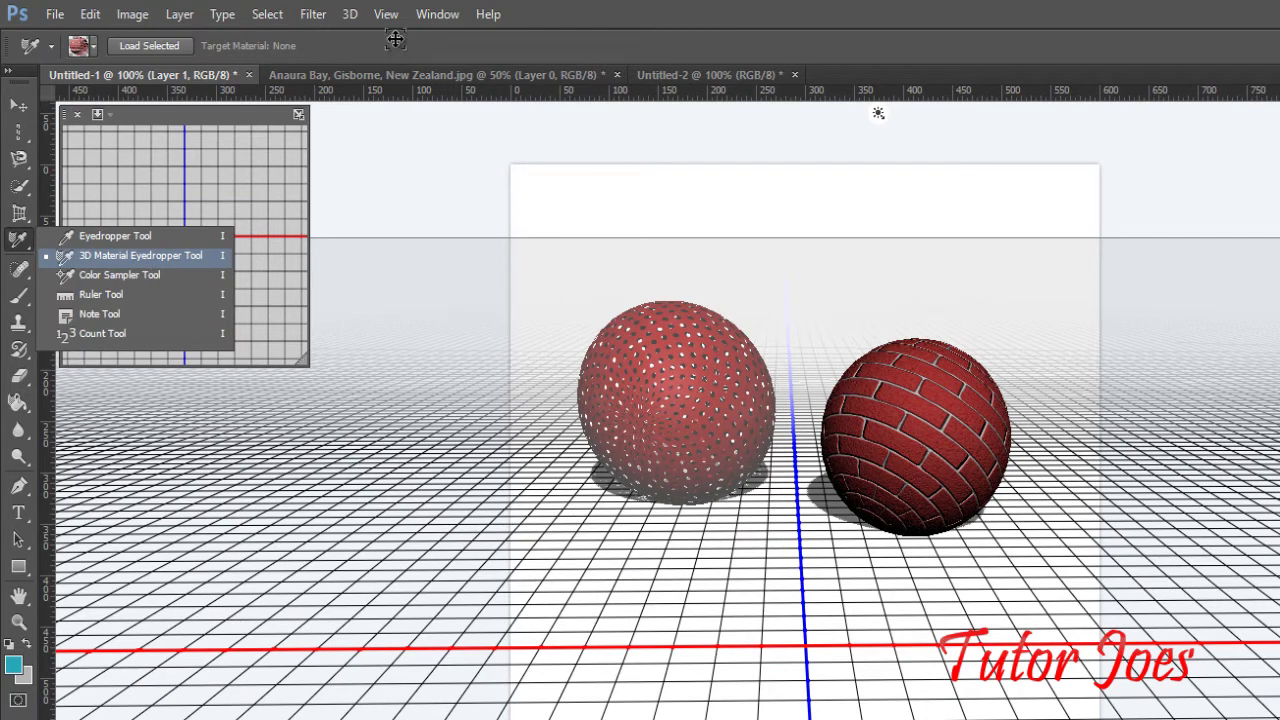
Step: On the beach photo, place colour samplers on sky, hillside and beach up to the four-sampler limit
click(417, 75)
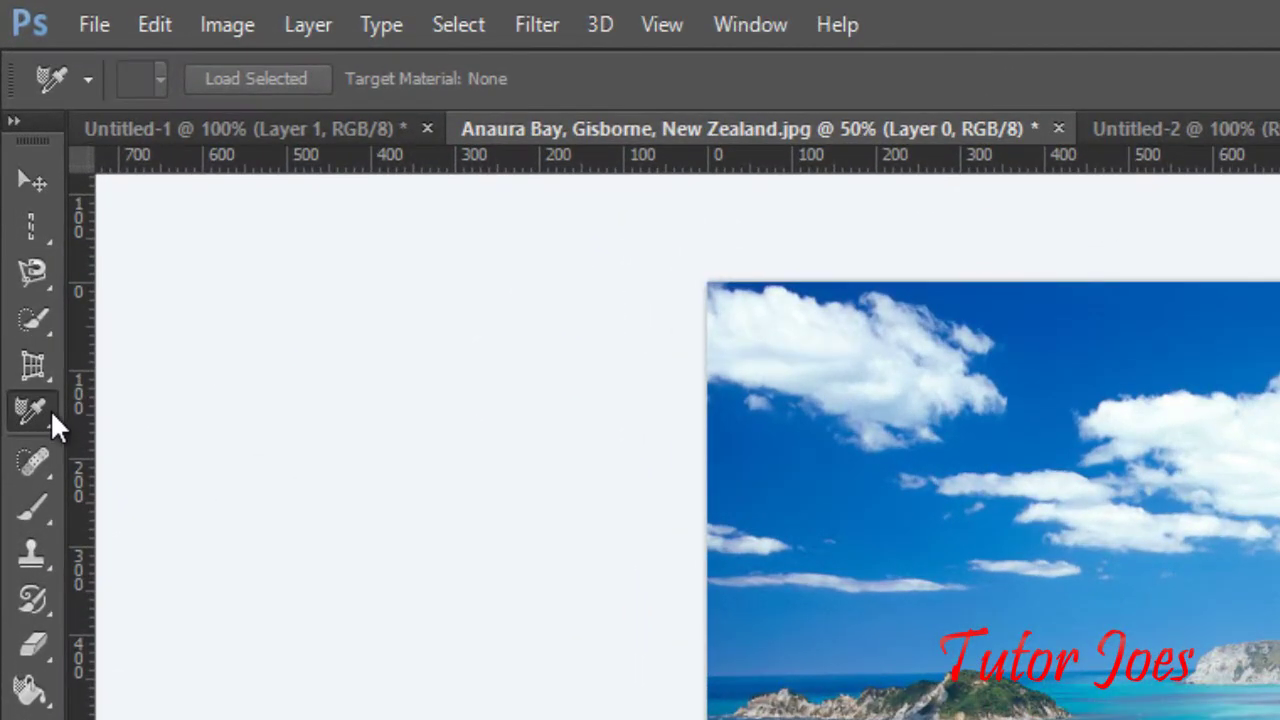
right_click(46, 393)
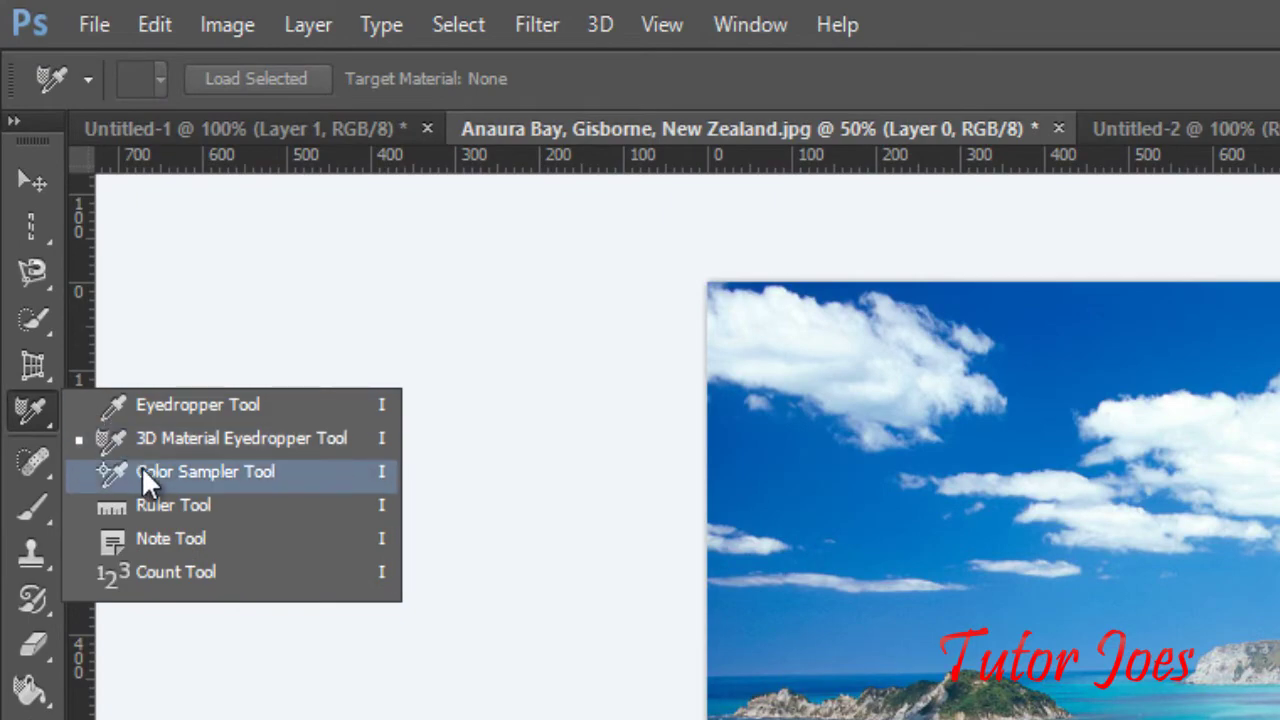
click(141, 471)
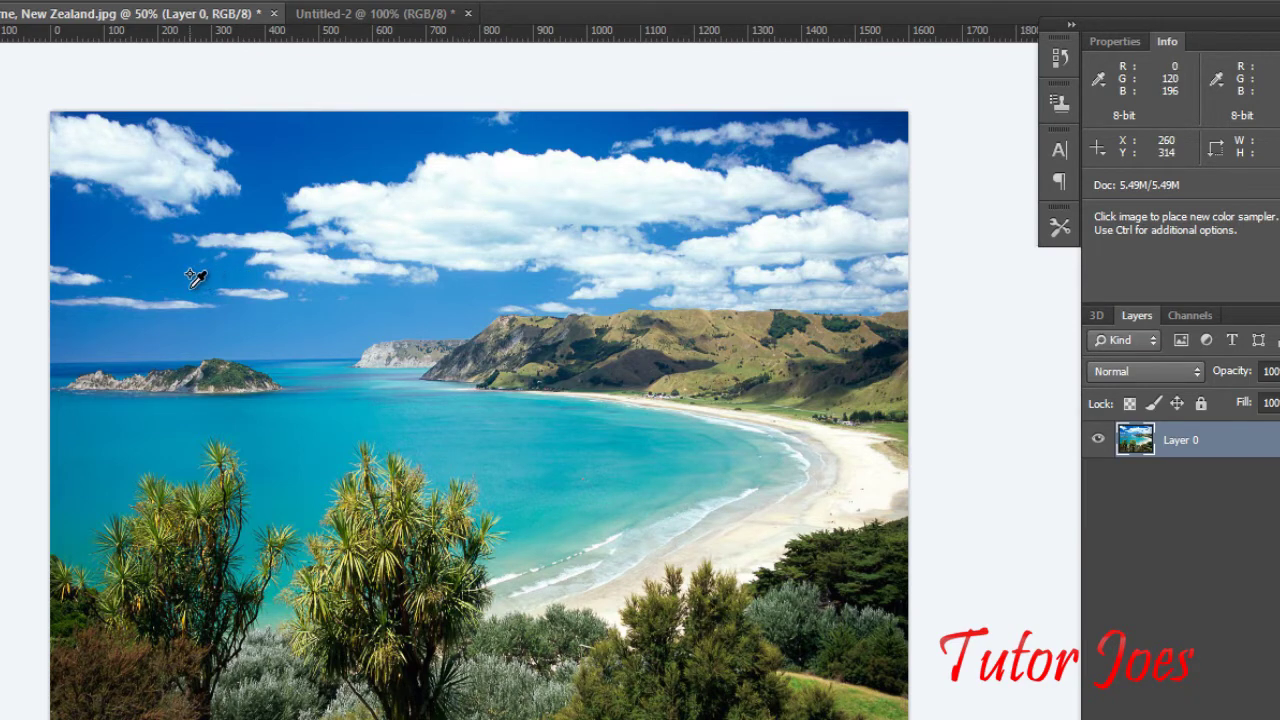
click(134, 332)
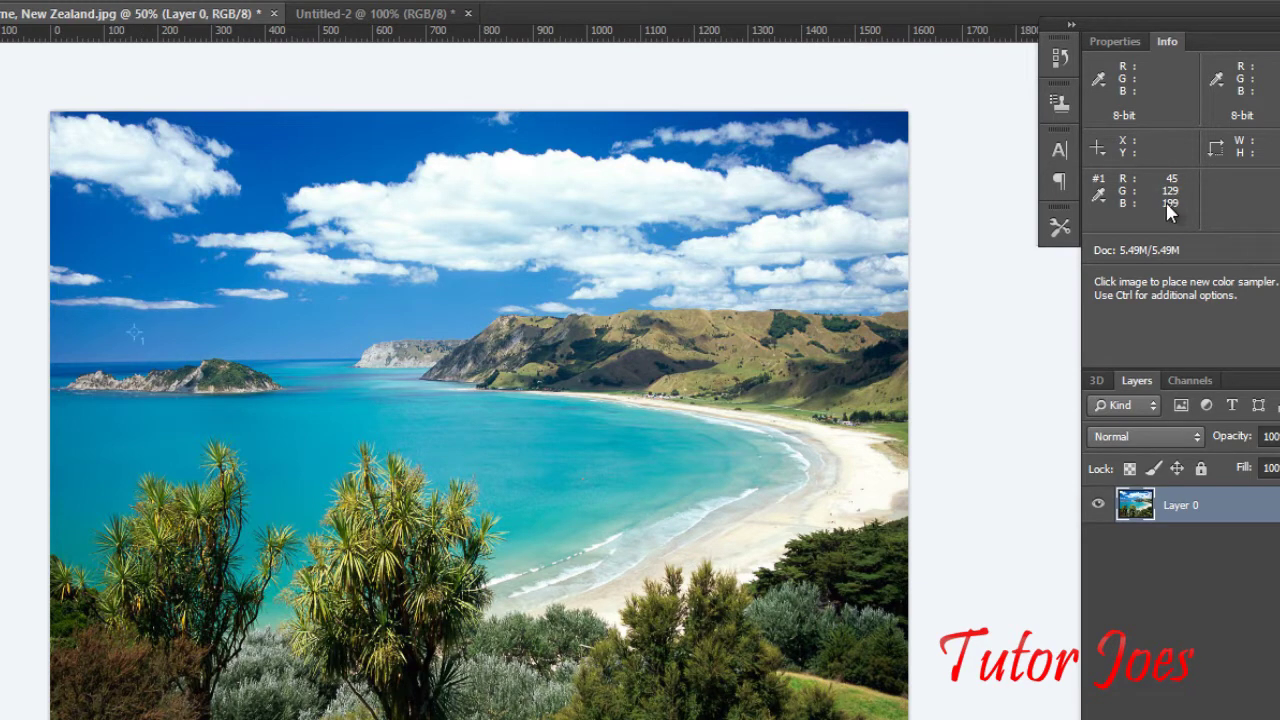
click(566, 357)
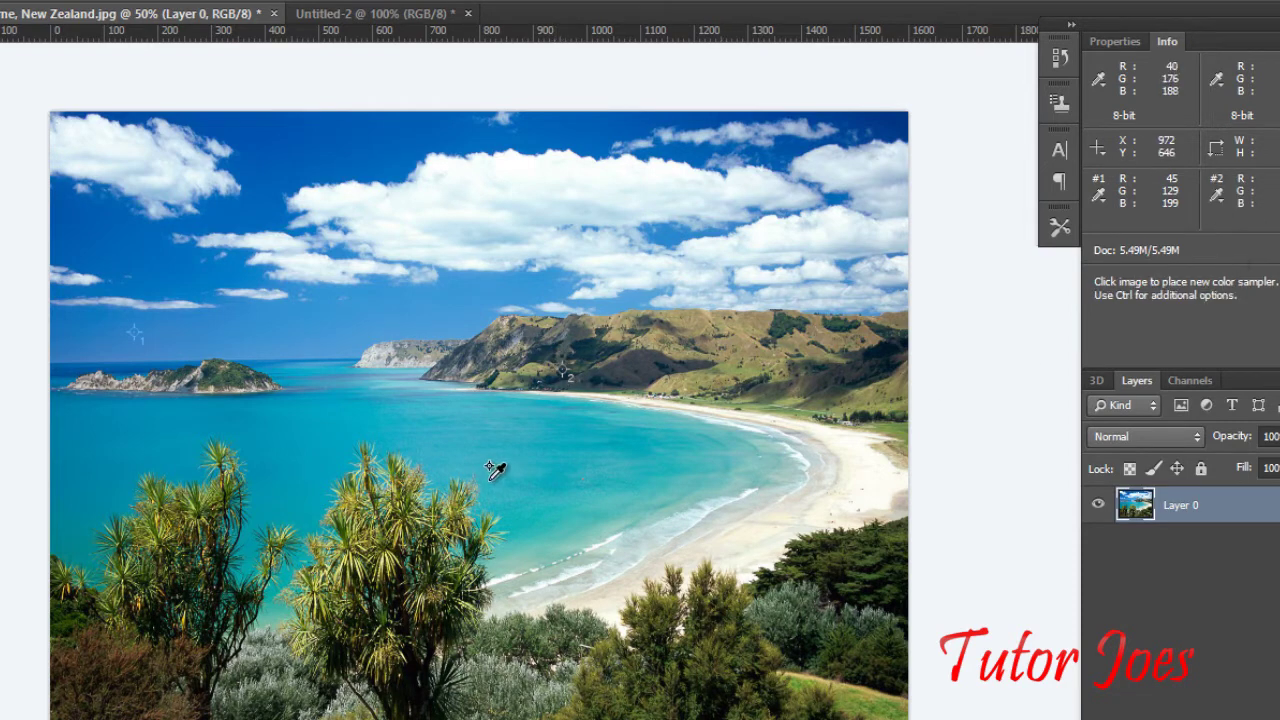
click(538, 640)
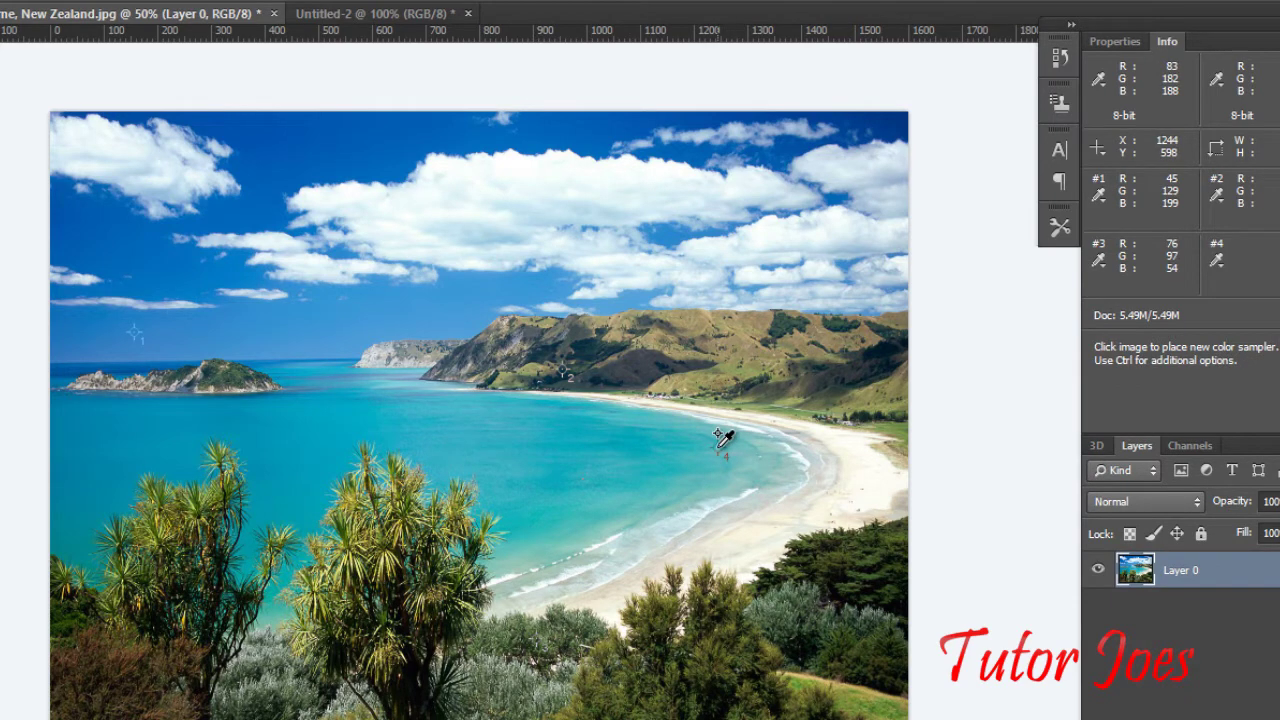
click(557, 413)
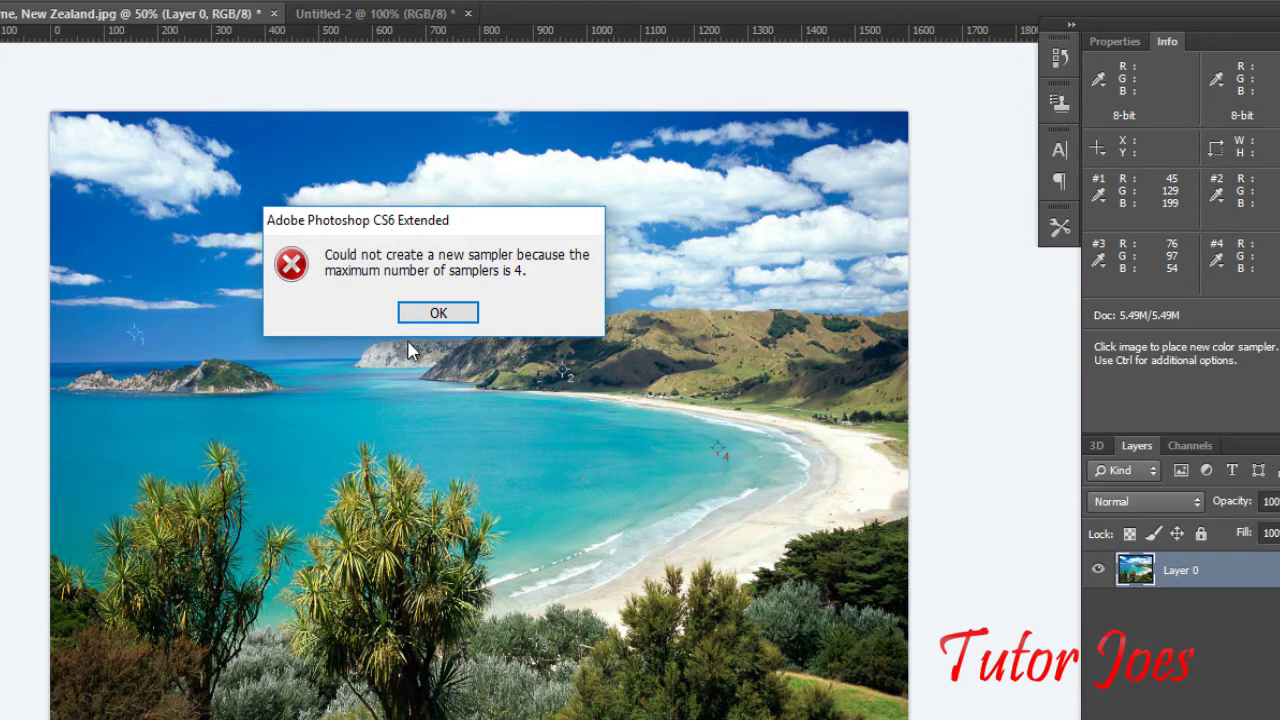
click(437, 314)
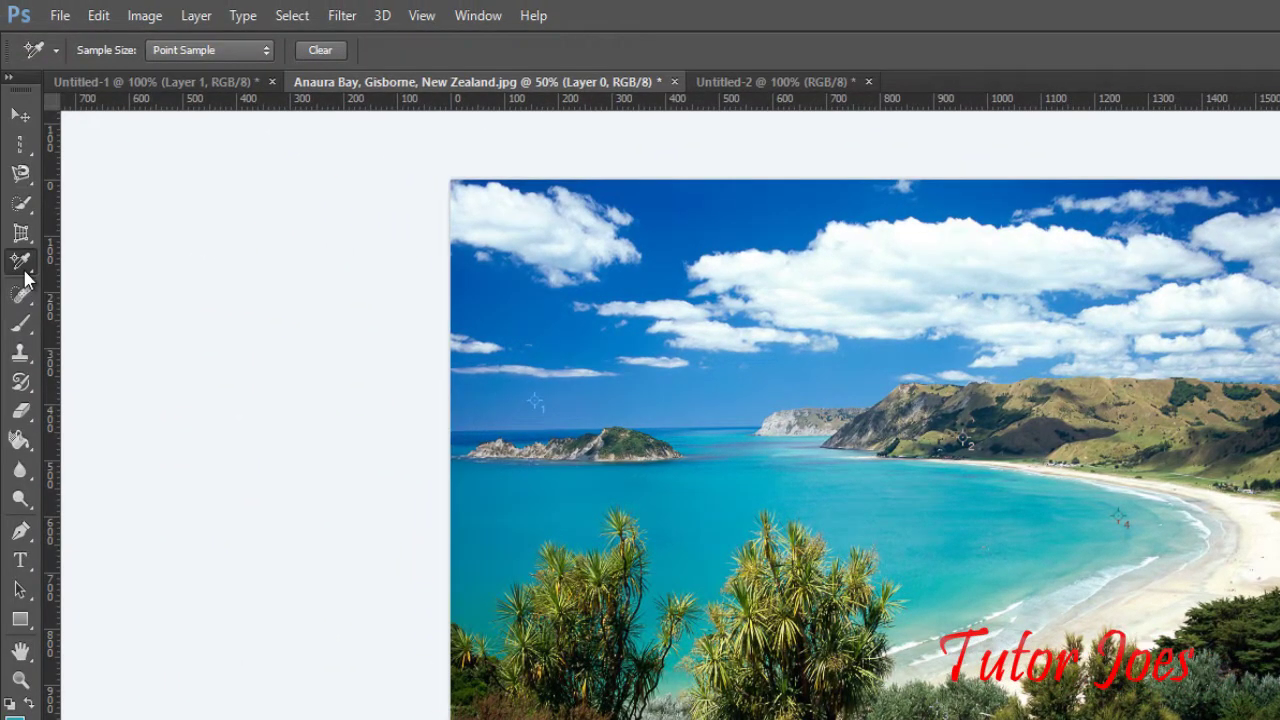
Step: Draw Ruler measurements across the photo, ending with an 876 px line at -0.1° across the sky
right_click(36, 268)
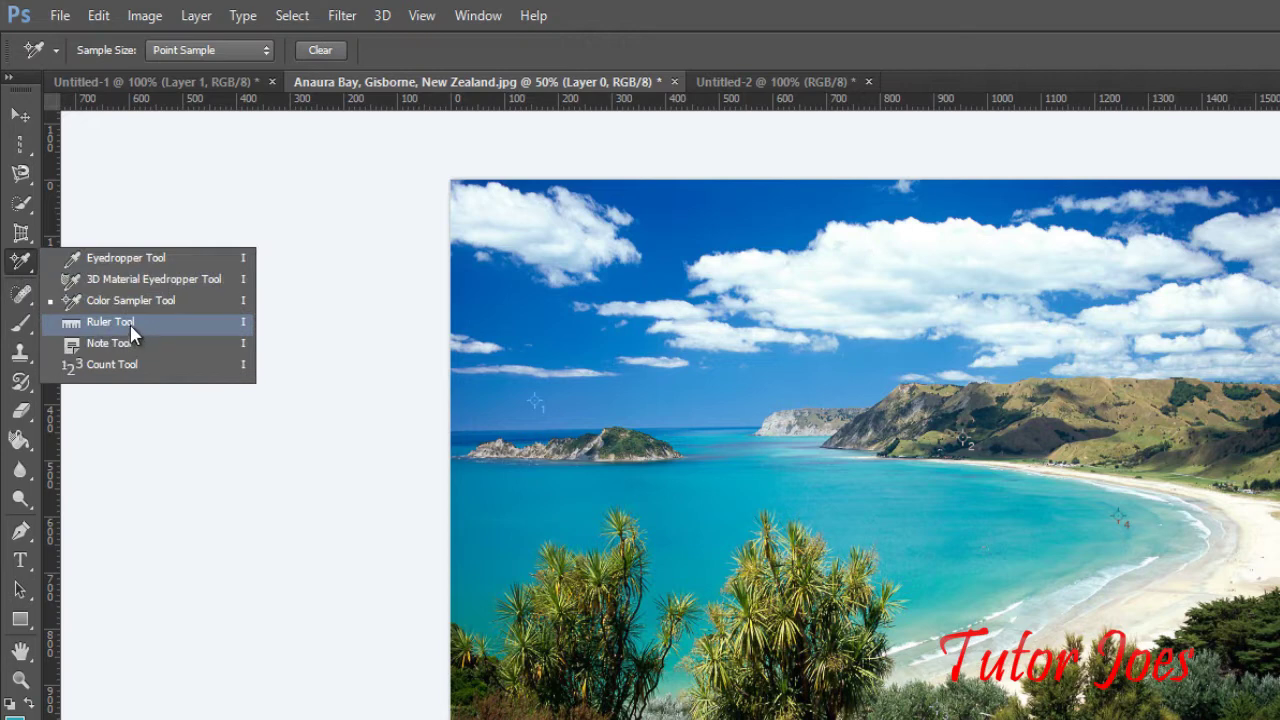
click(133, 324)
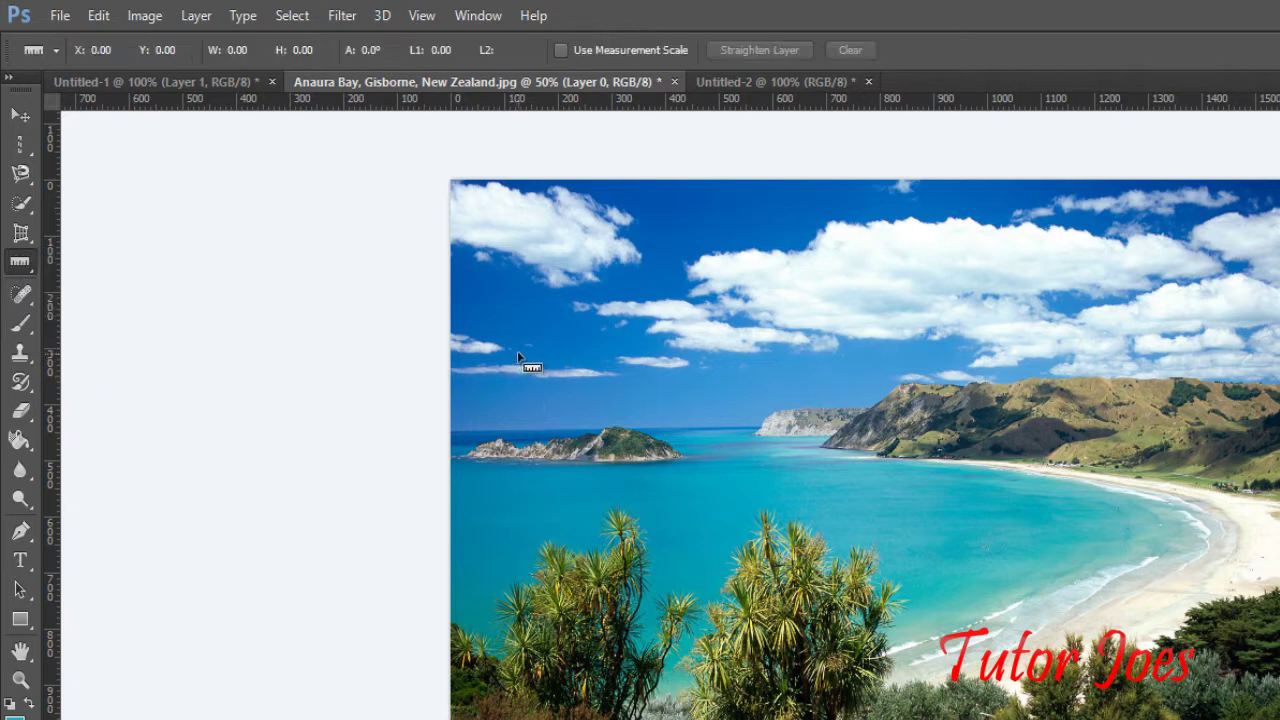
mouse_move(583, 275)
mouse_down()
mouse_move(1008, 366)
mouse_move(1063, 283)
mouse_up()
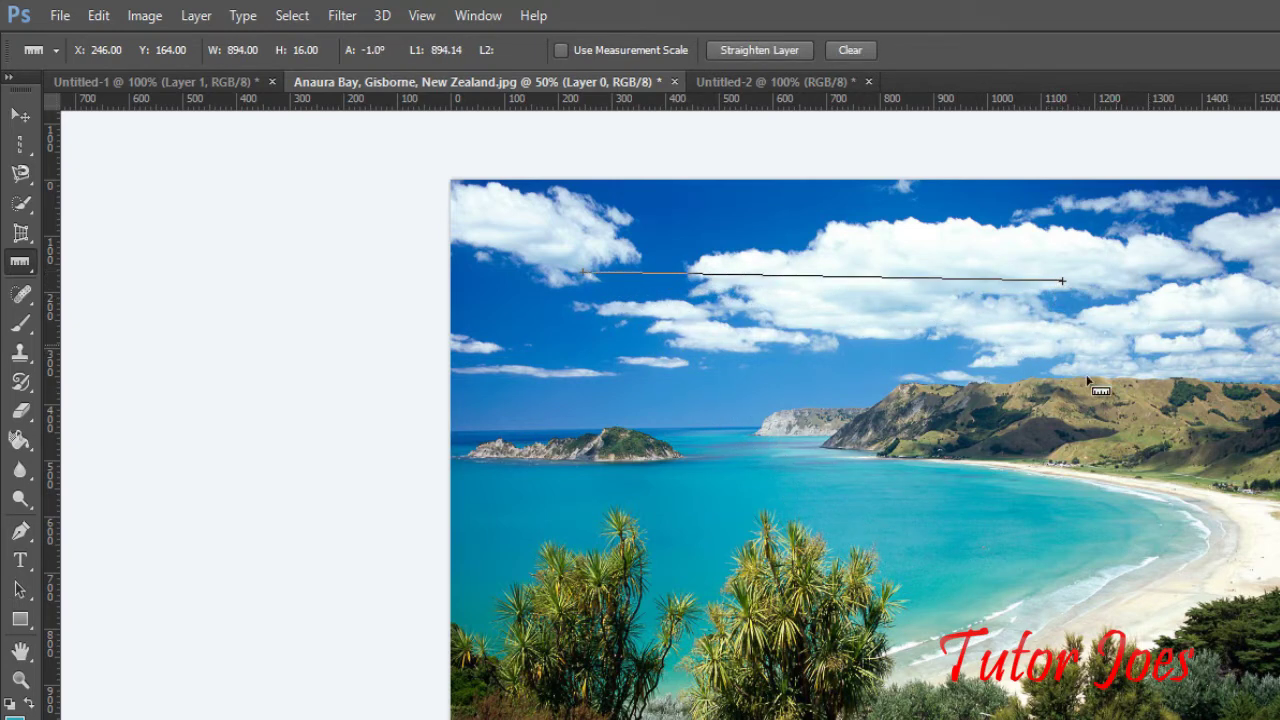
drag(976, 322, 1022, 611)
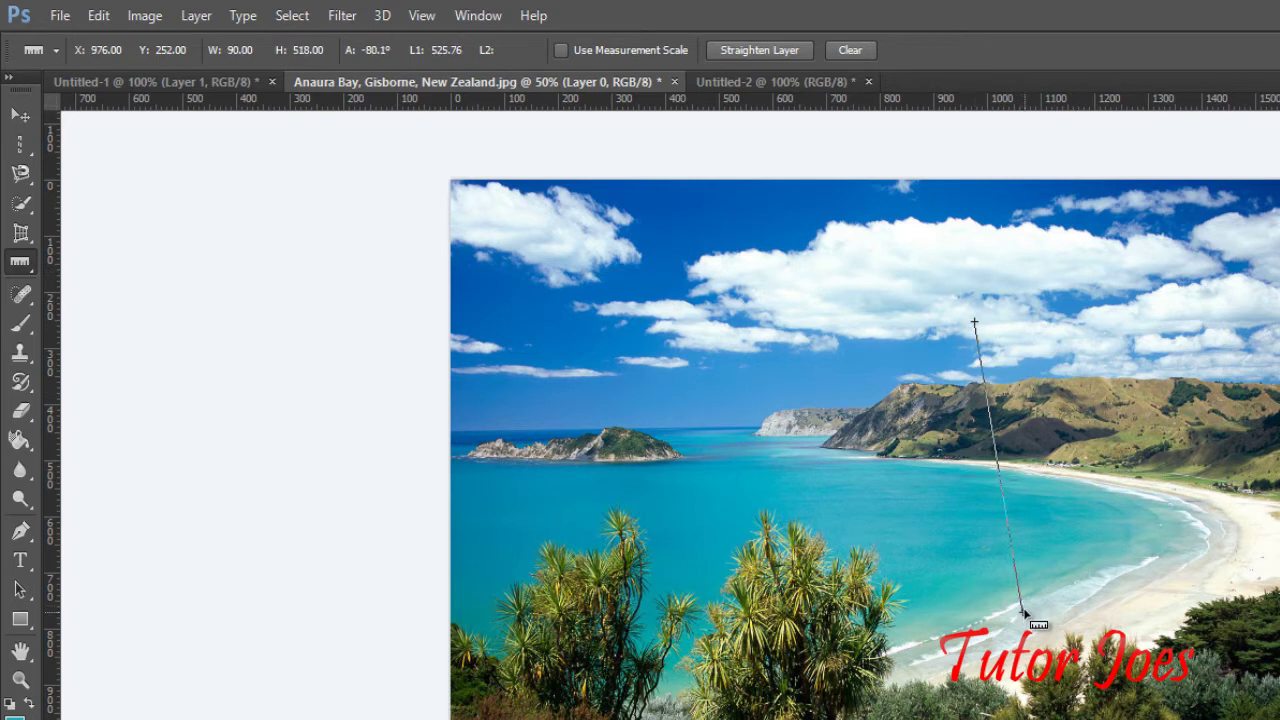
drag(664, 290, 822, 541)
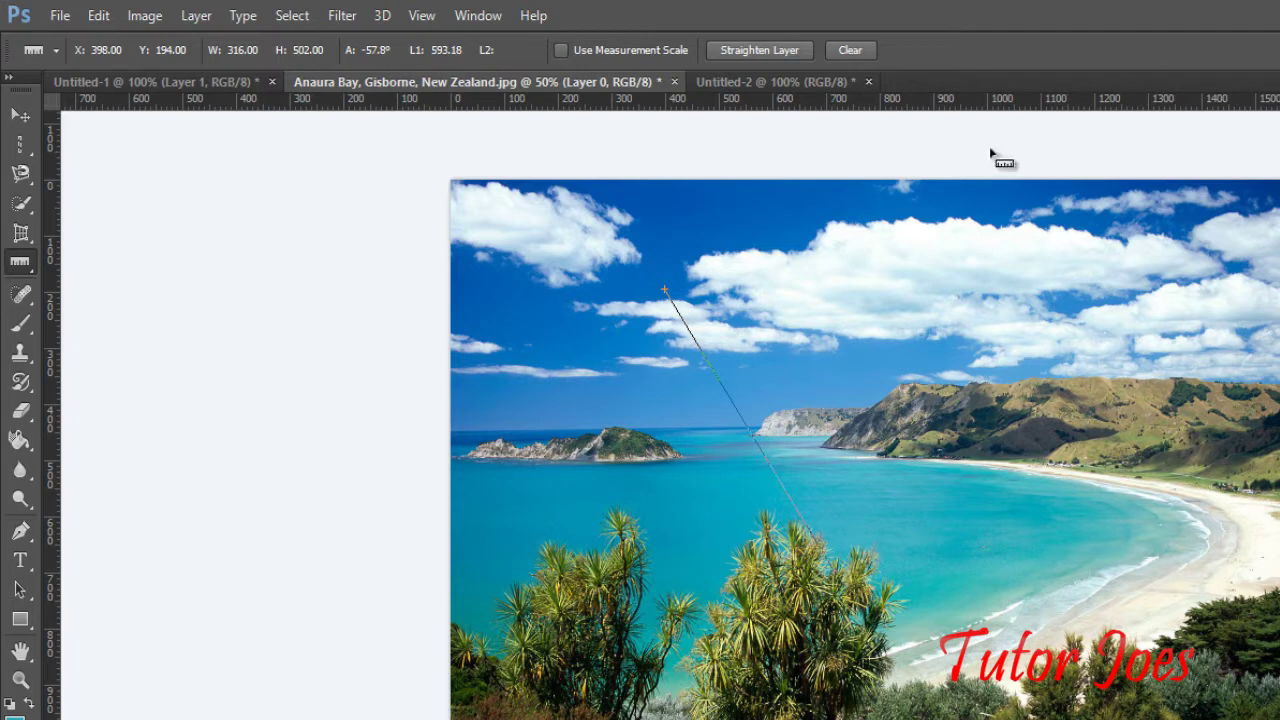
mouse_move(534, 234)
mouse_down()
mouse_move(818, 267)
mouse_move(1003, 235)
mouse_up()
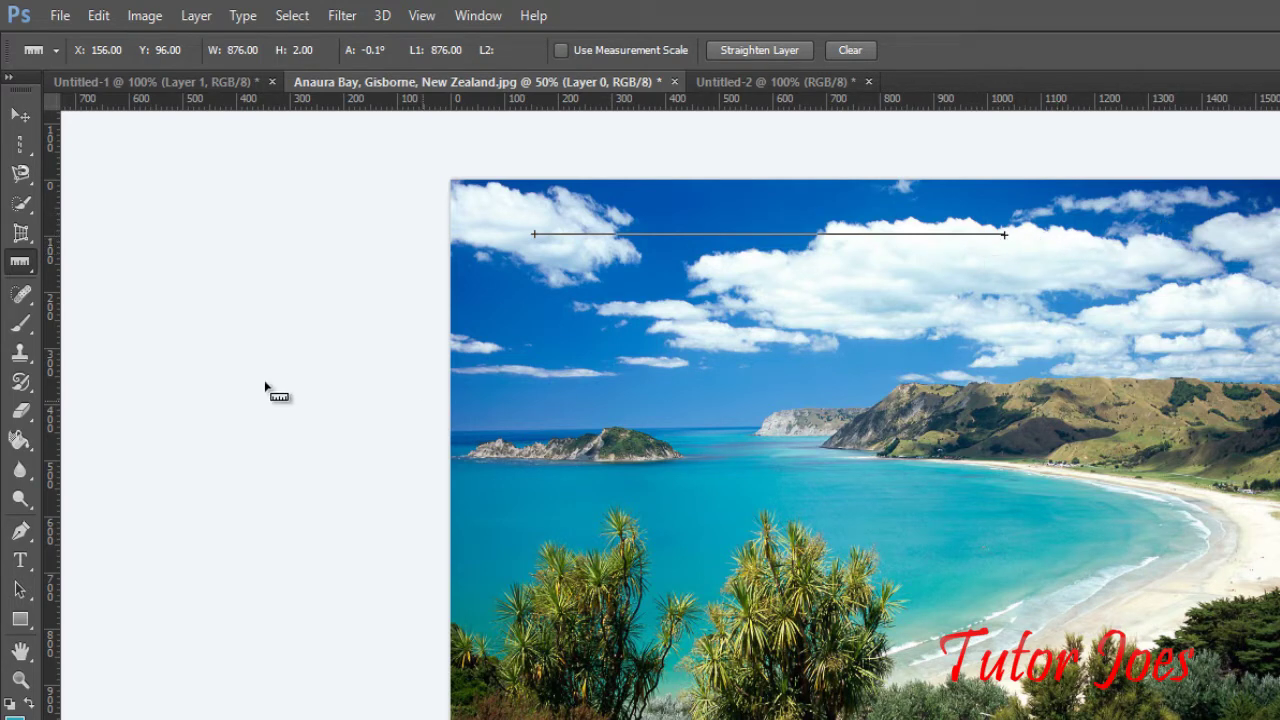
right_click(22, 268)
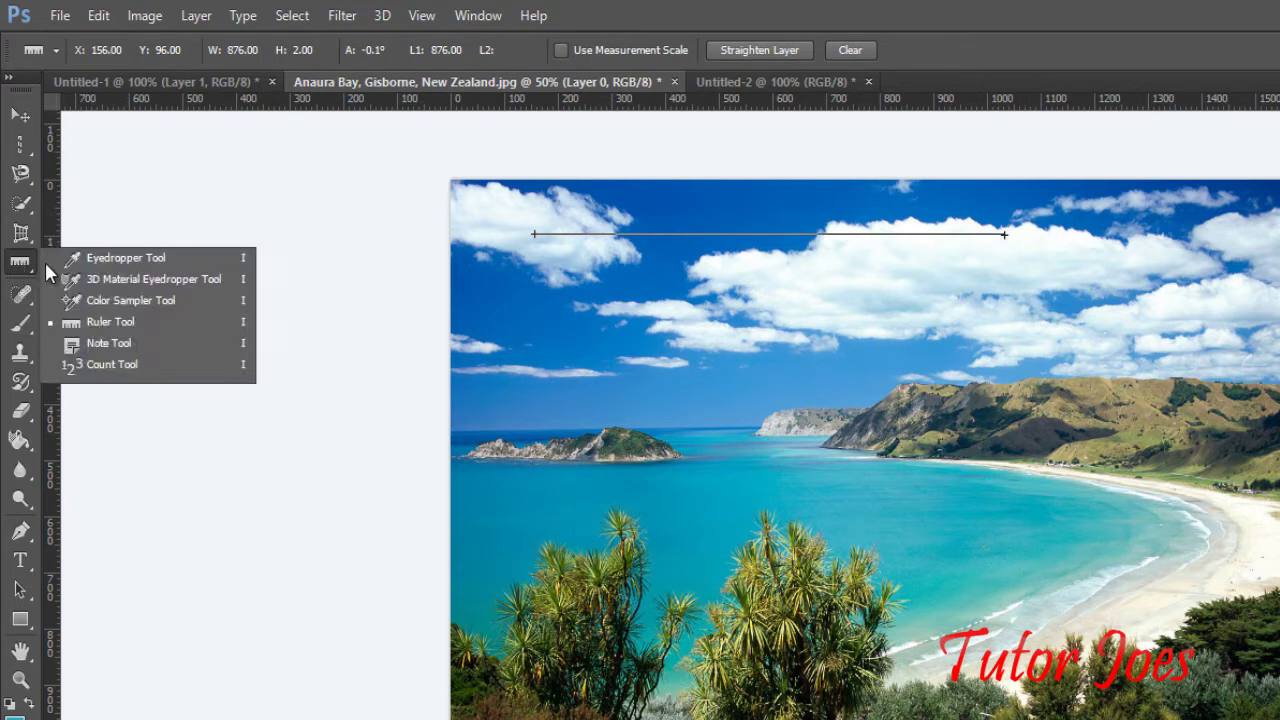
Step: Add a note on the sky of the beach photo reading 'important'
click(145, 346)
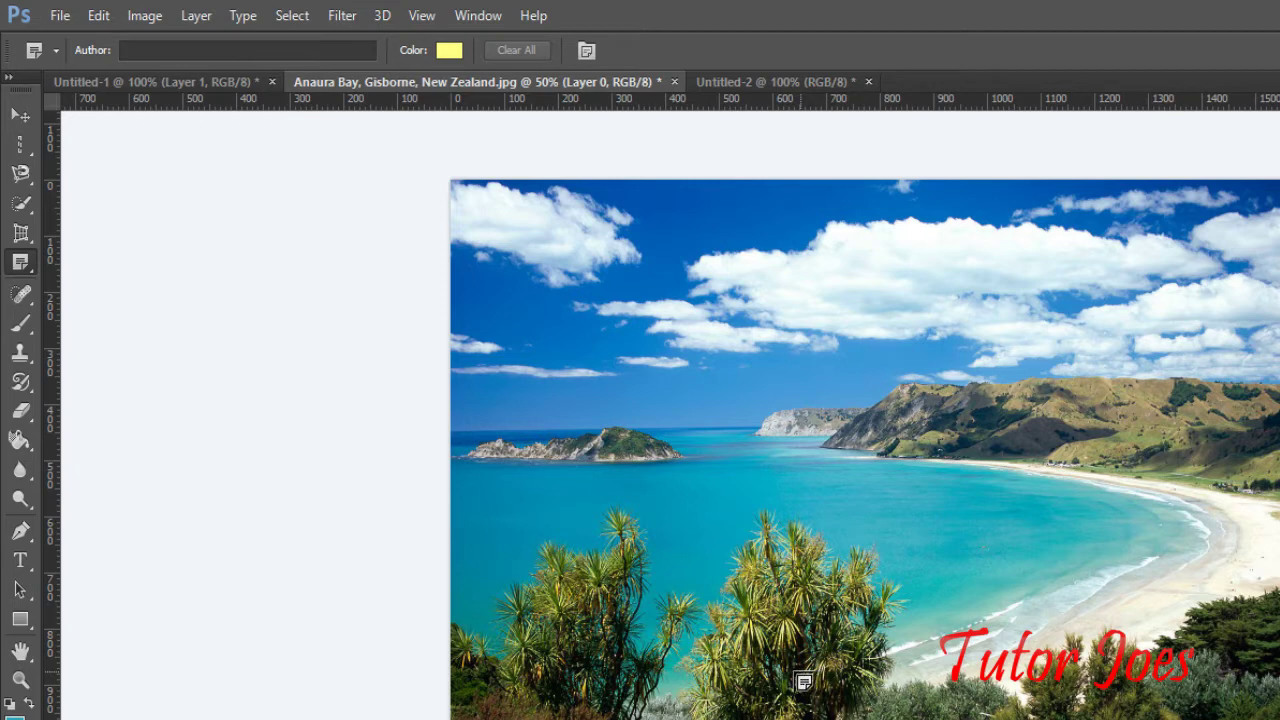
click(497, 276)
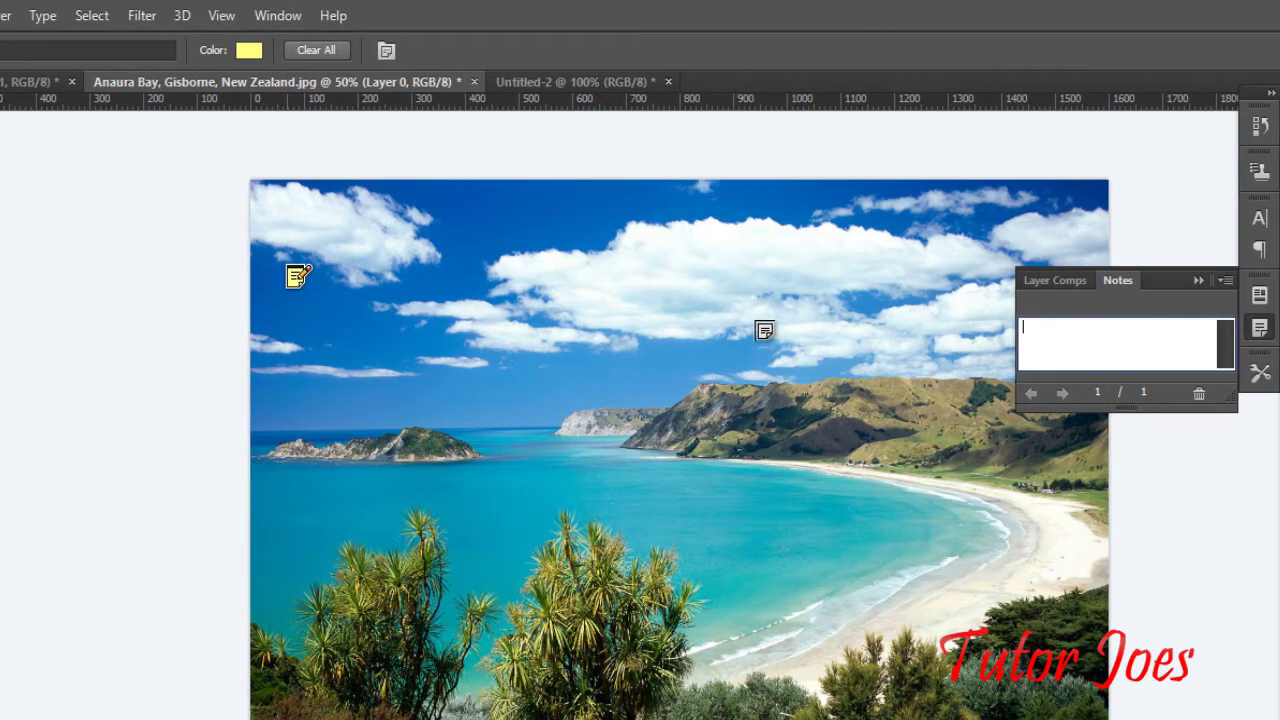
click(1055, 338)
text(imp)
text(ortant)
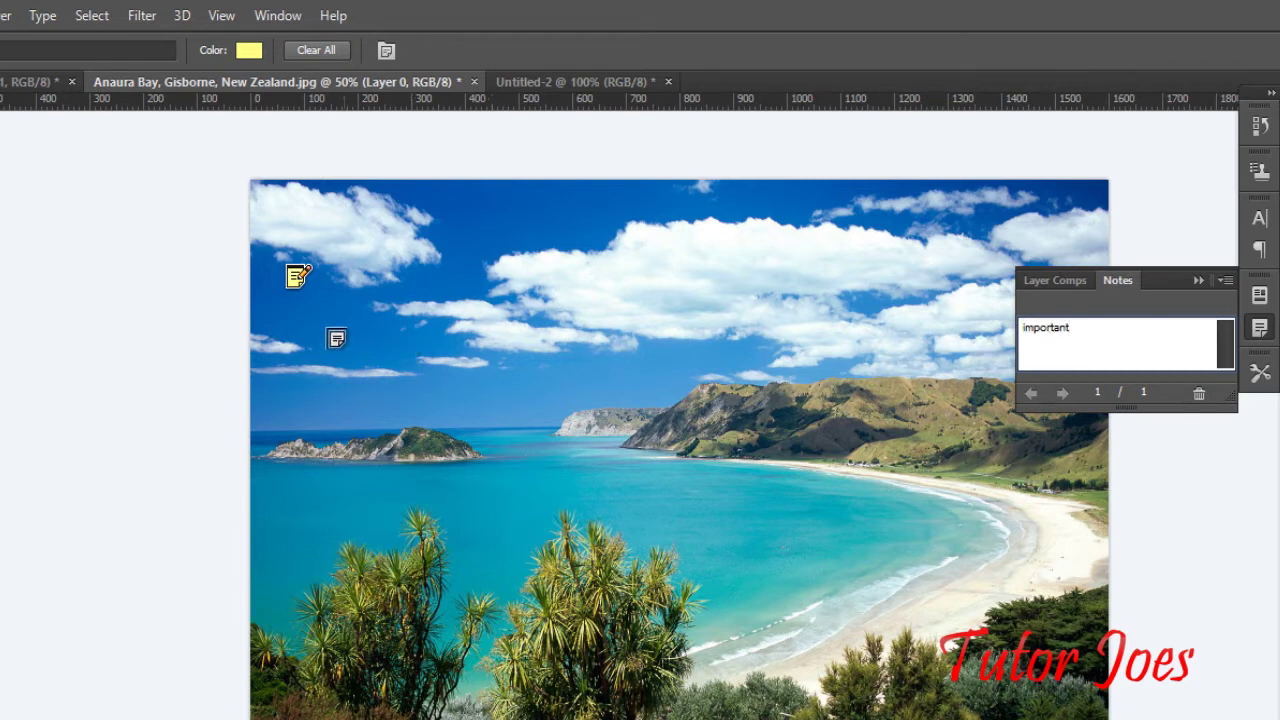
click(1207, 285)
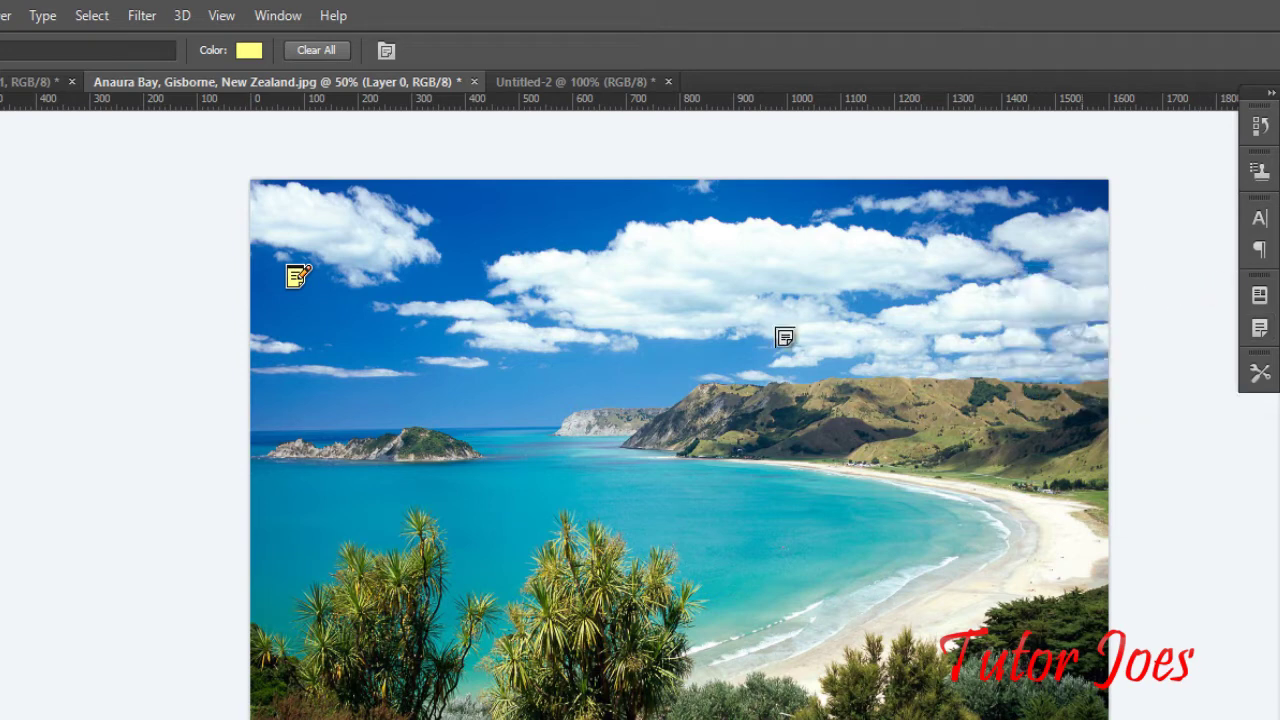
click(298, 276)
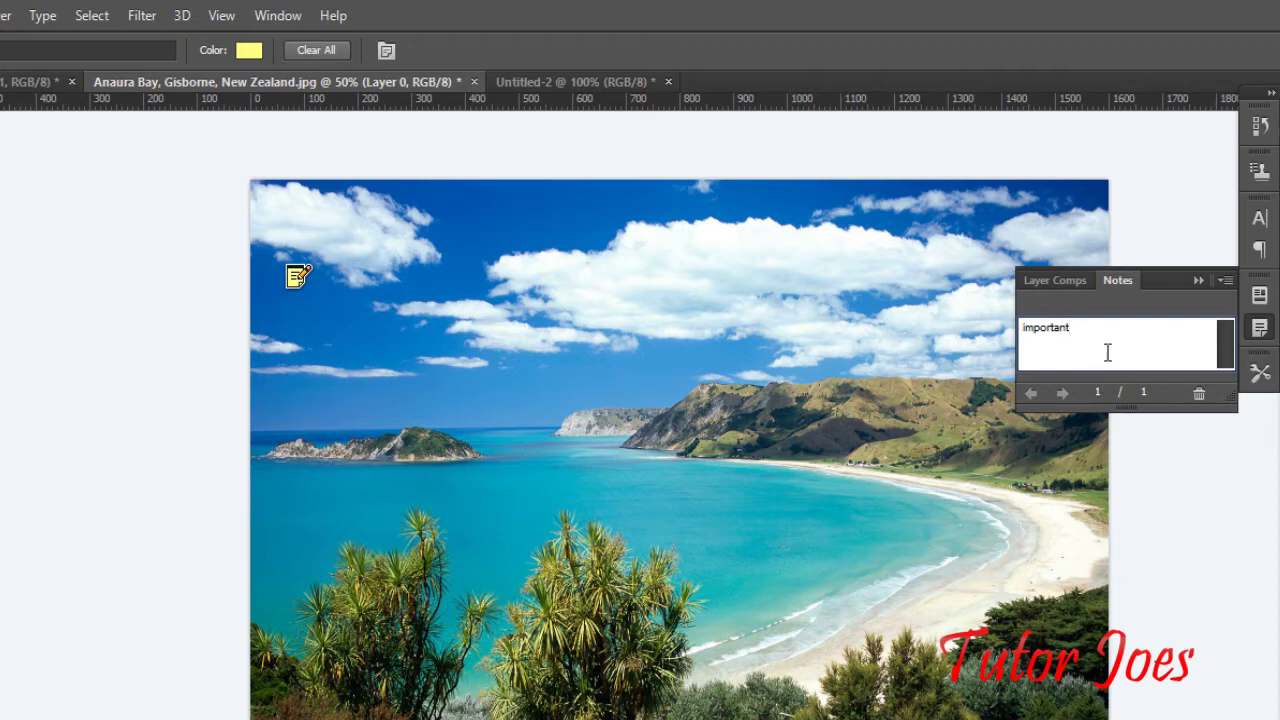
Step: Delete the 'important' note and close the Notes panel group
click(1199, 394)
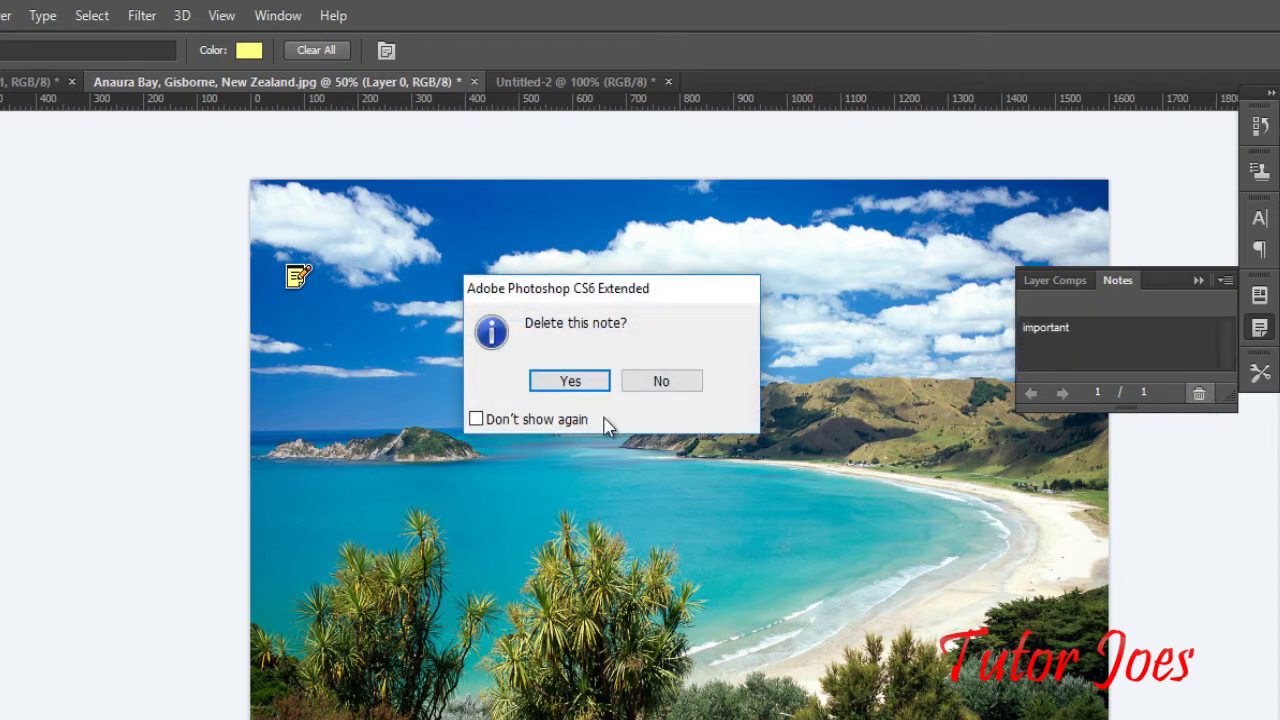
click(577, 384)
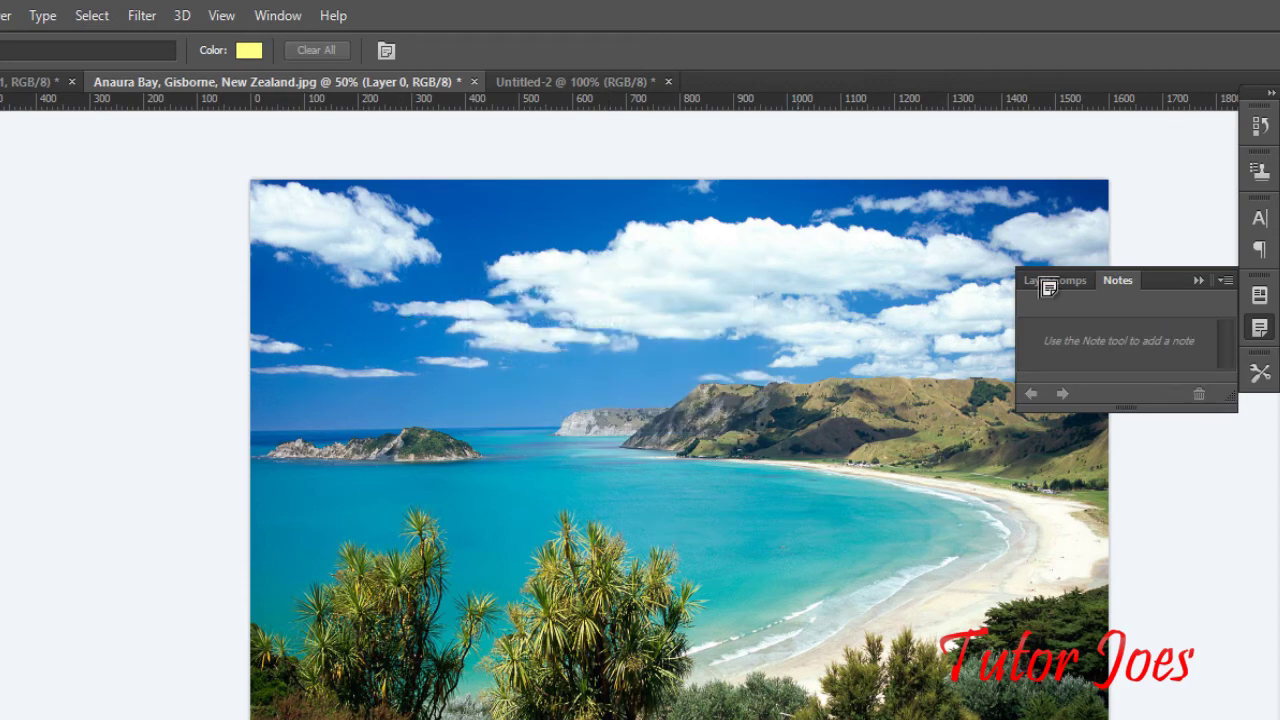
click(1226, 285)
click(1250, 307)
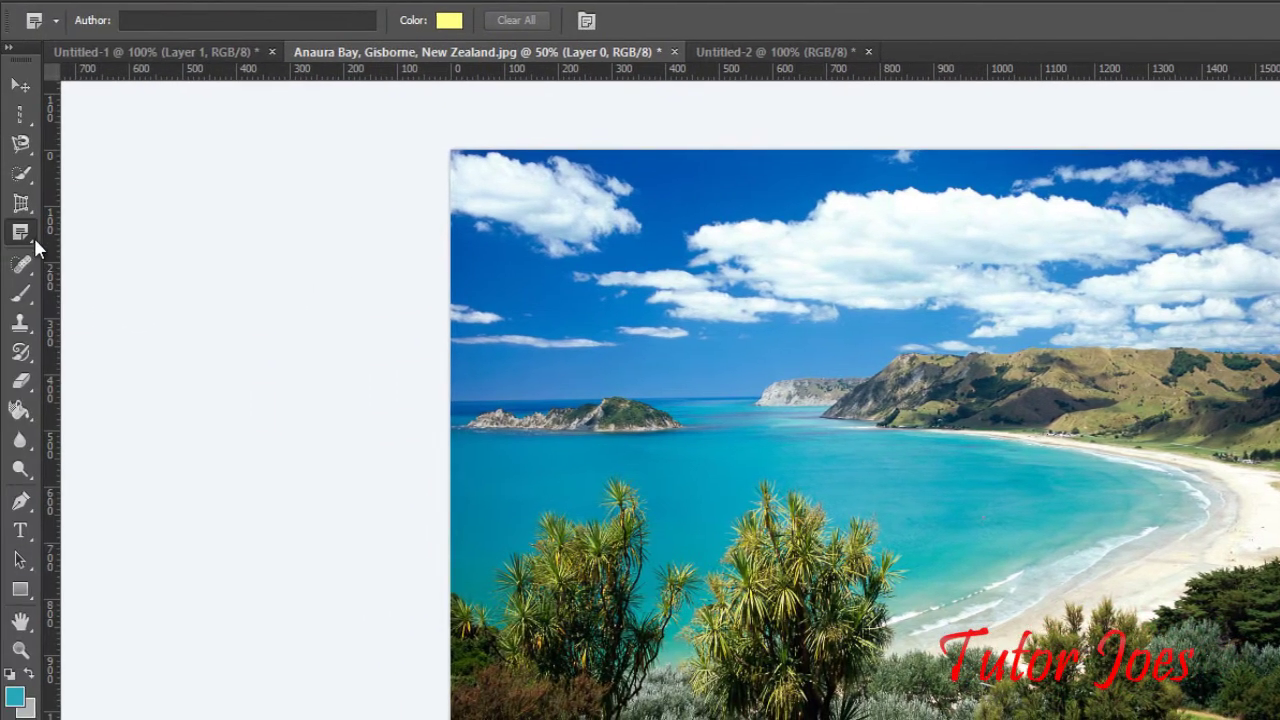
Step: Place a new note on the sky, then delete it and close the Notes panel
right_click(22, 234)
click(133, 316)
click(492, 282)
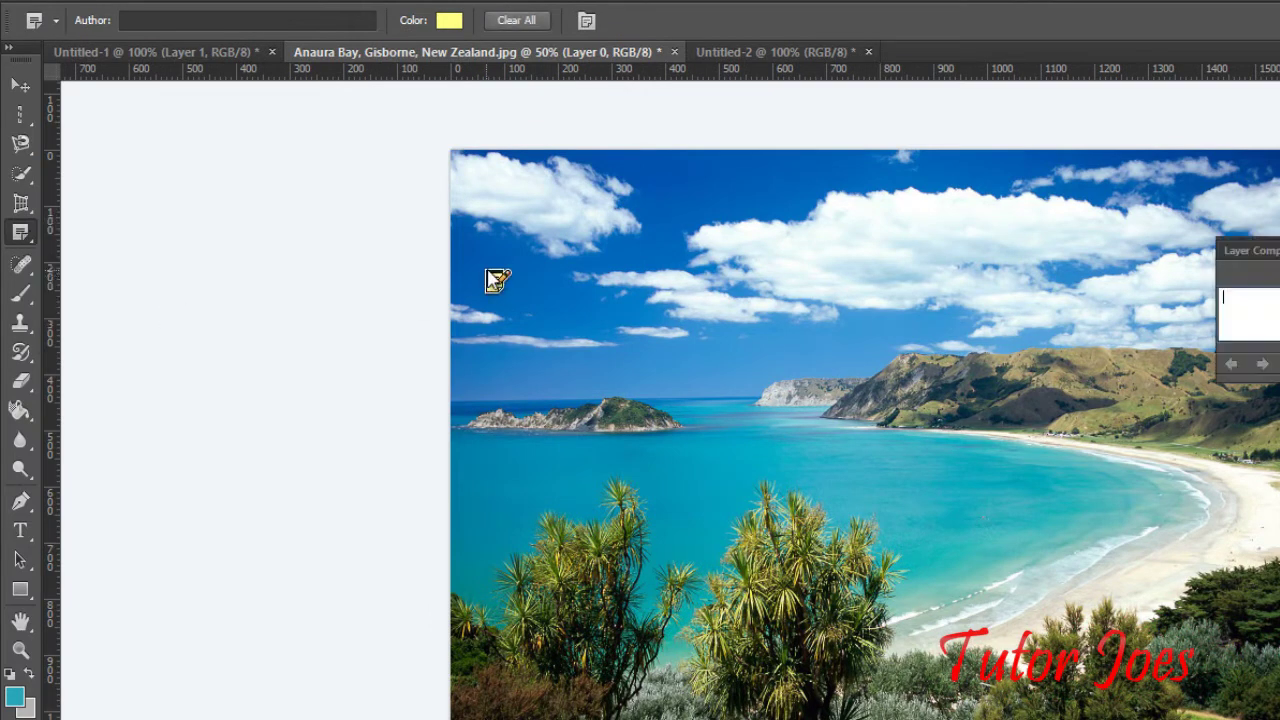
right_click(492, 284)
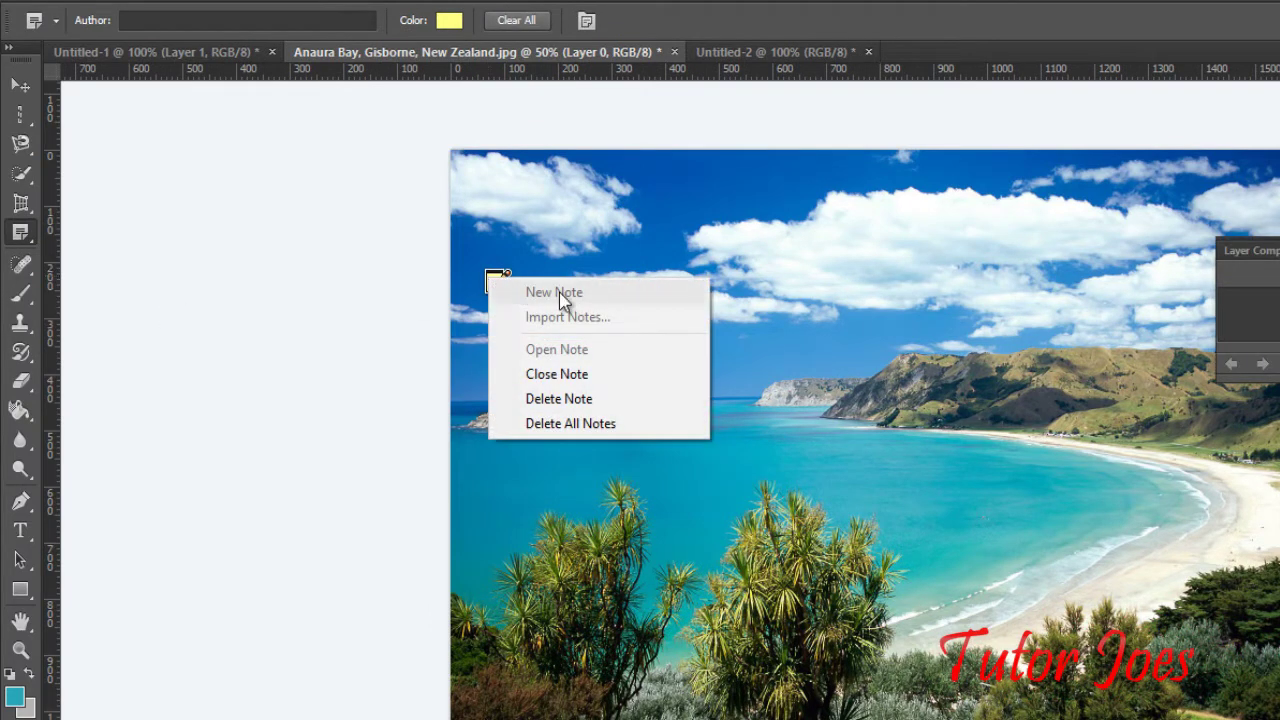
click(597, 405)
click(769, 355)
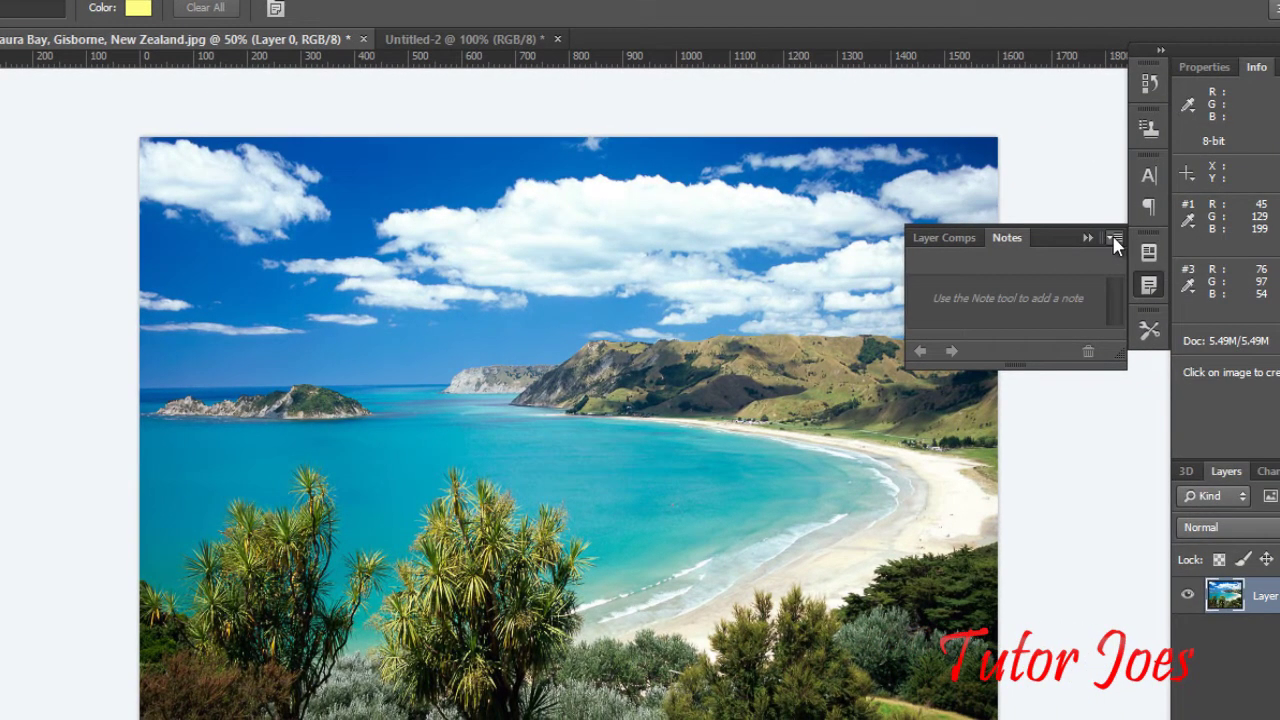
click(1115, 240)
click(1145, 264)
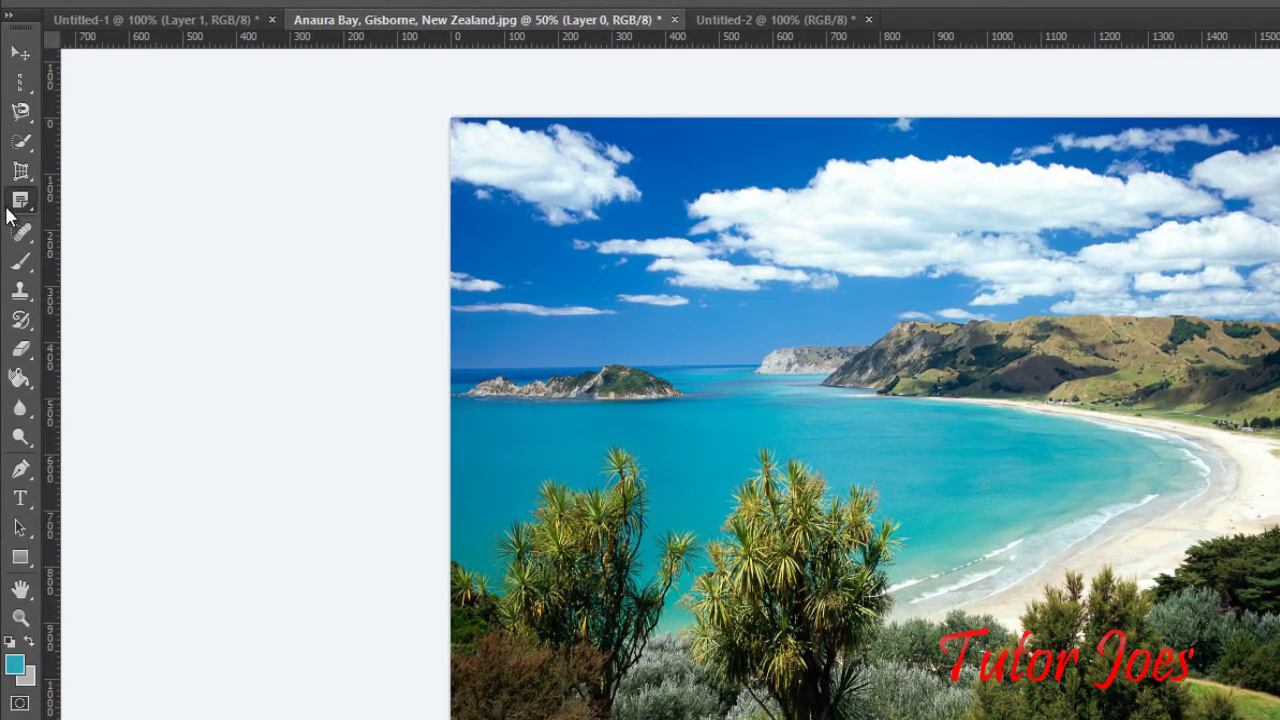
Step: With the Count Tool, place three count markers on the sky
right_click(20, 200)
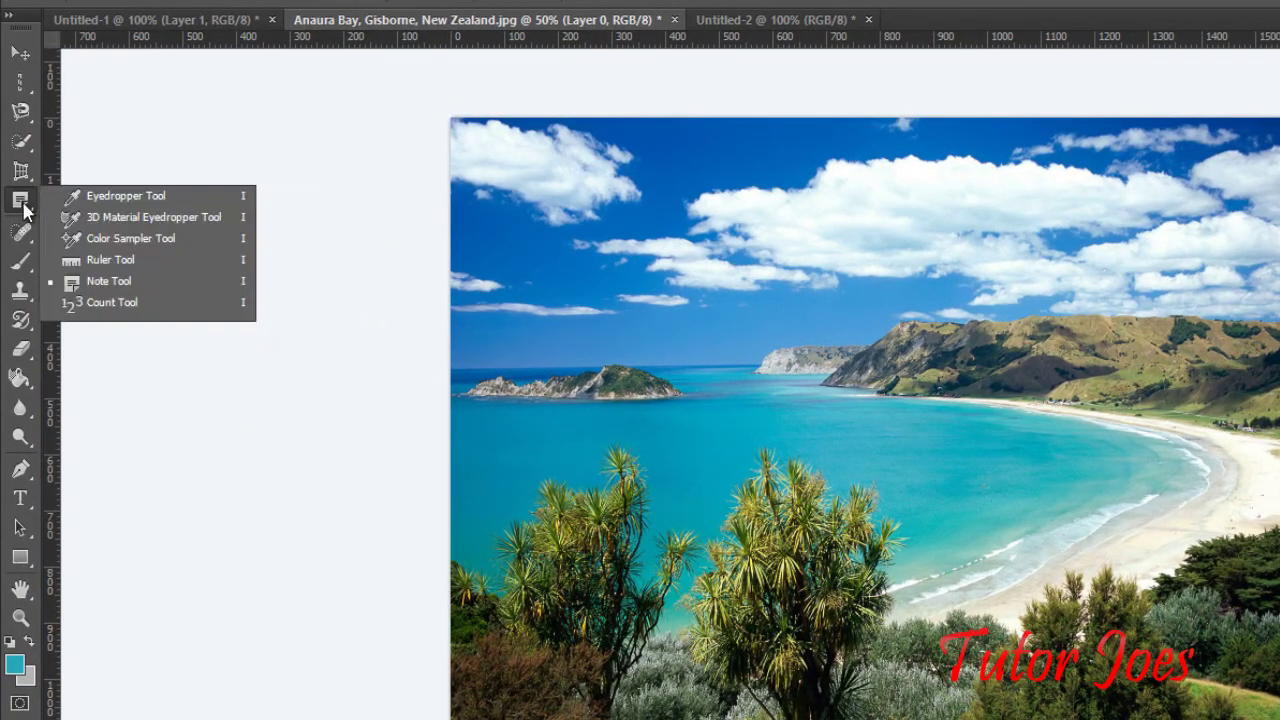
click(118, 312)
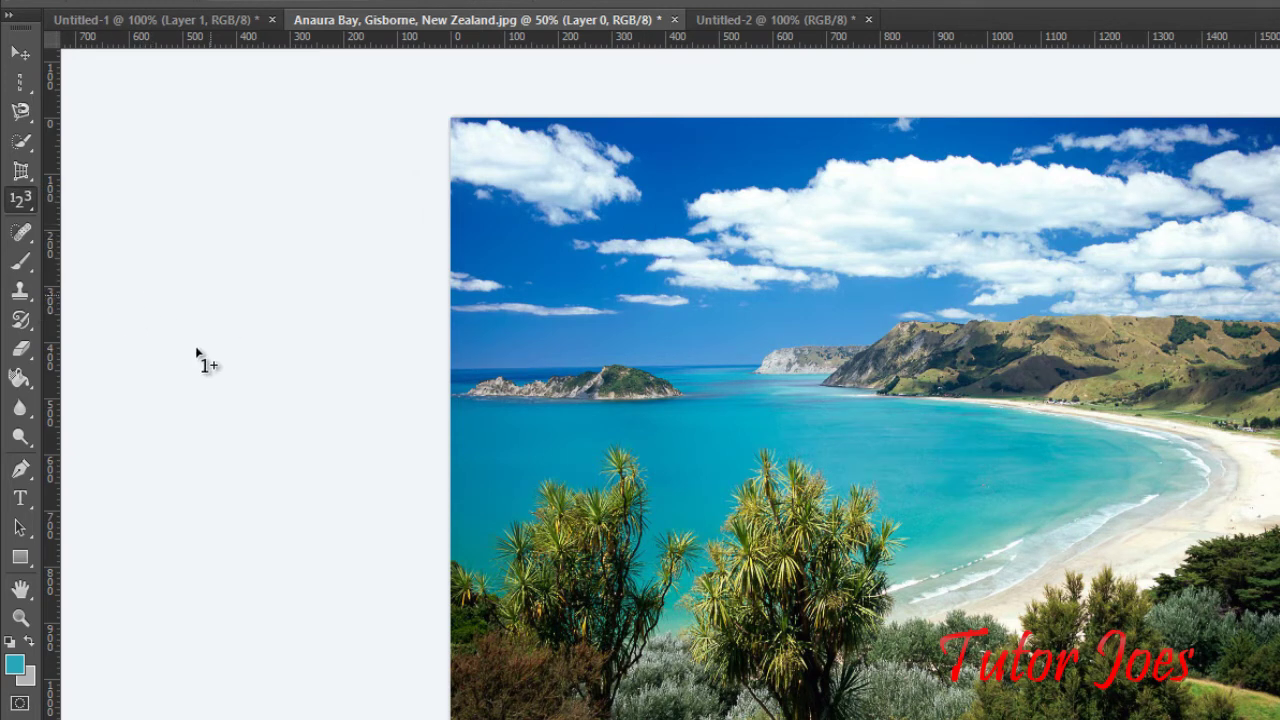
right_click(20, 200)
click(110, 302)
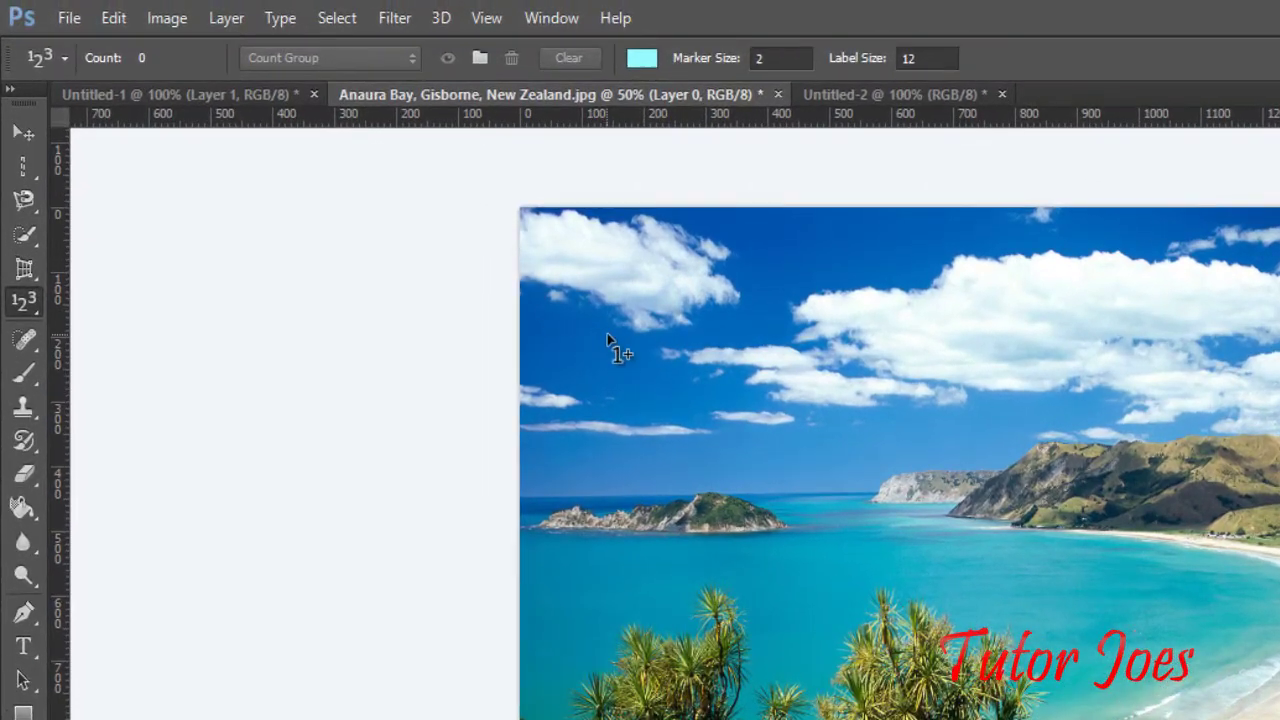
click(608, 332)
click(718, 375)
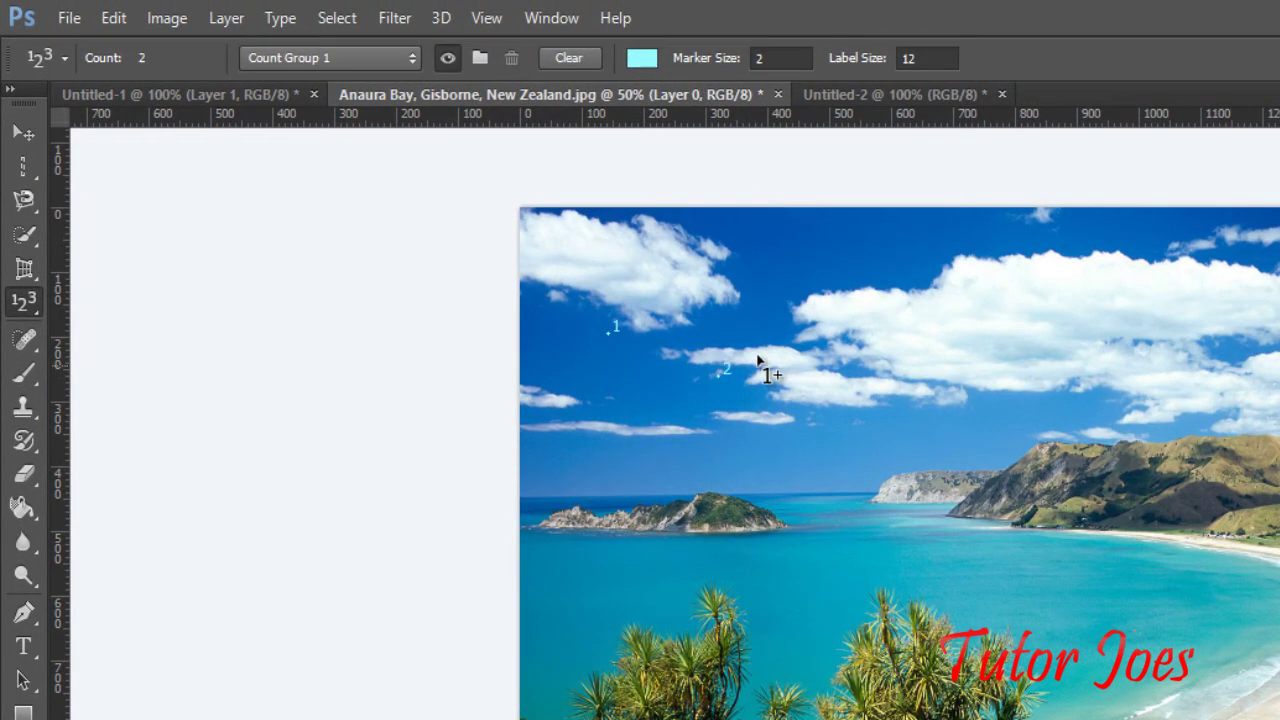
click(762, 345)
Step: Rename the count group to 'counting' and toggle the count markers' visibility off and on
click(299, 59)
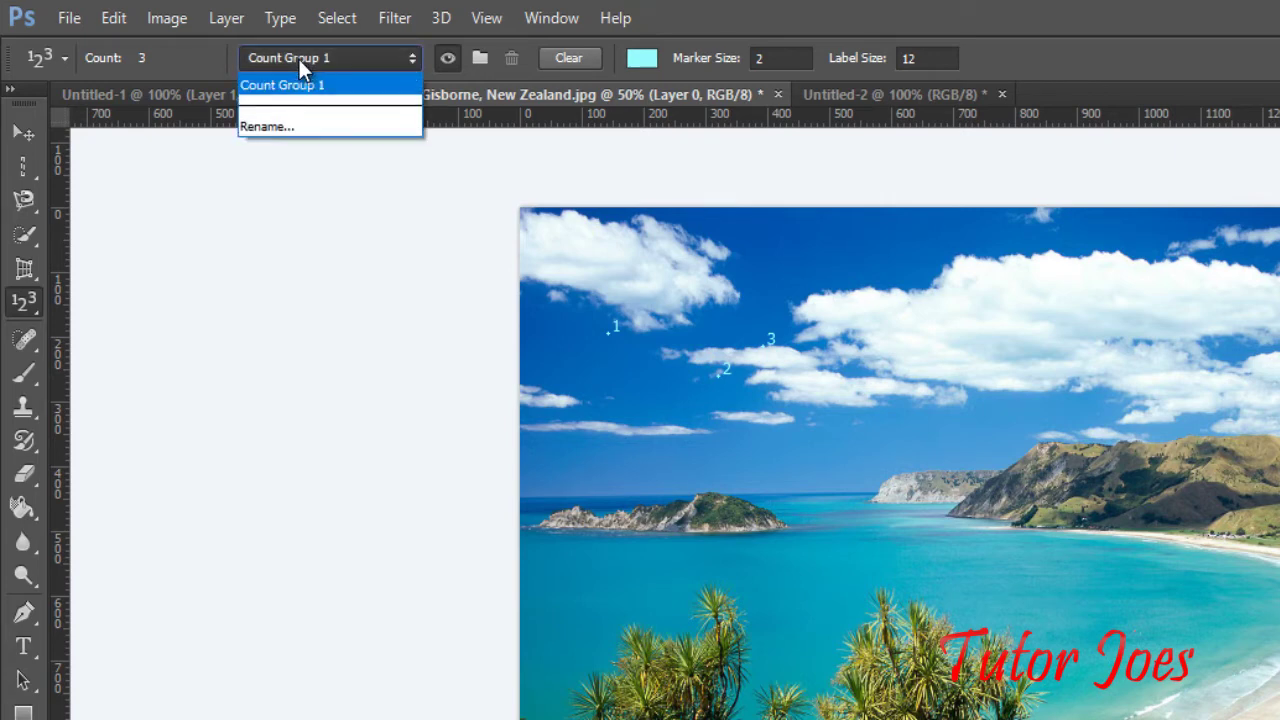
click(314, 128)
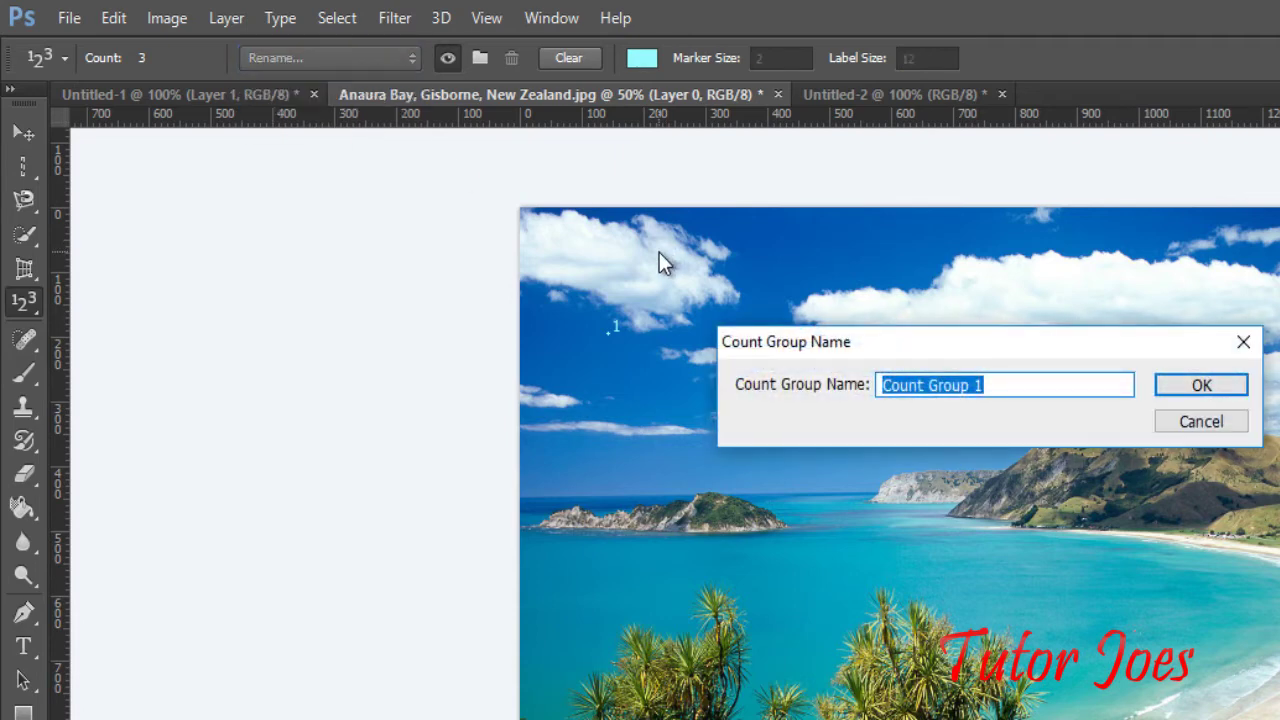
text(countimn)
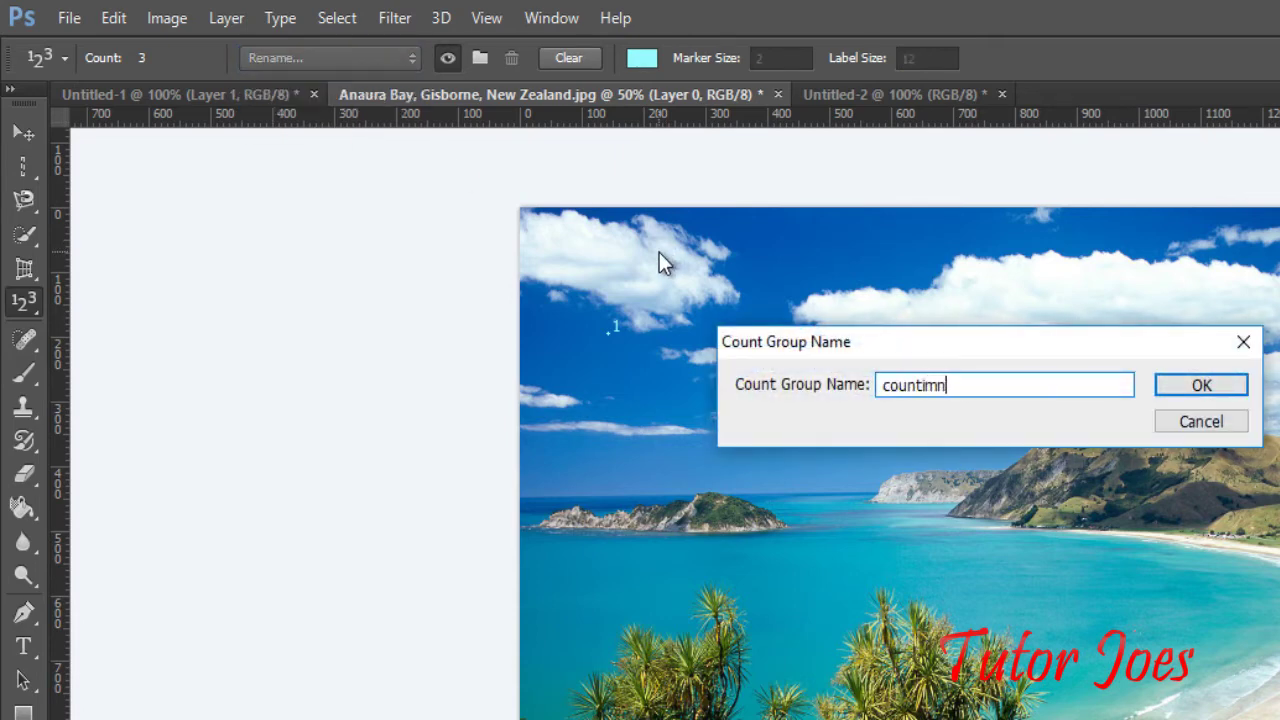
text(g)
key(BackSpace)
key(BackSpace)
key(BackSpace)
key(BackSpace)
text(ing)
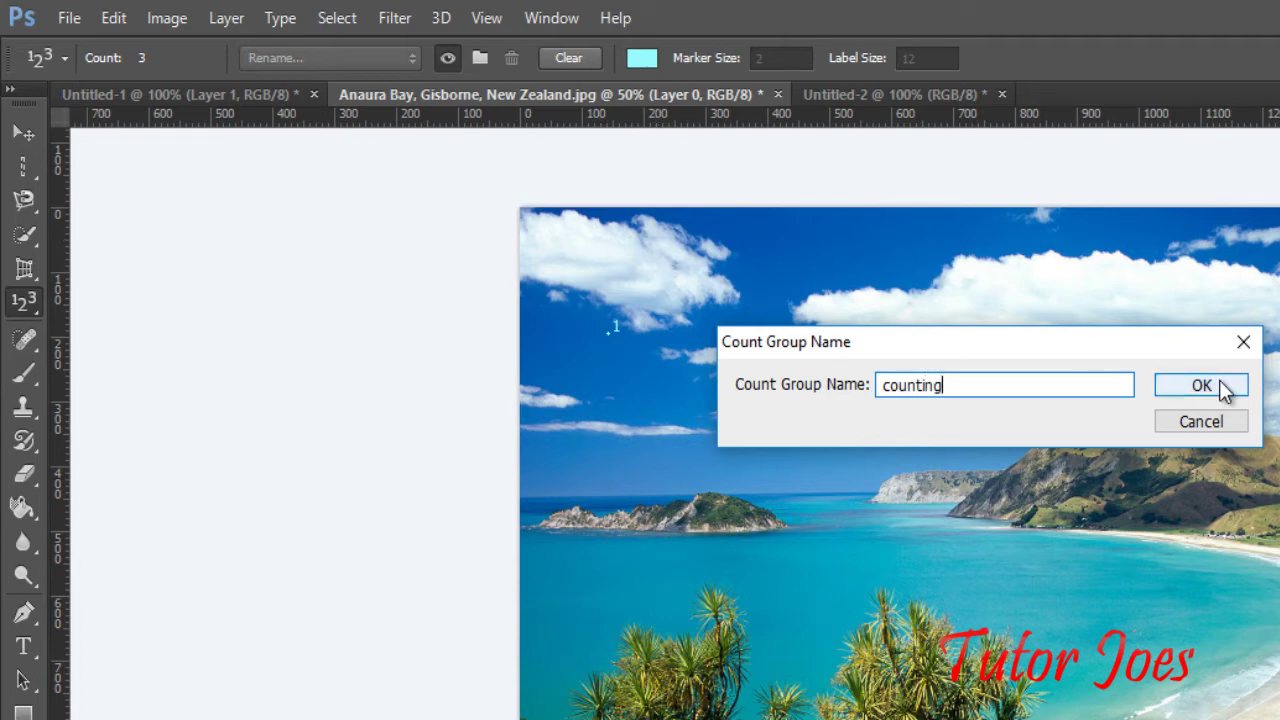
click(1225, 388)
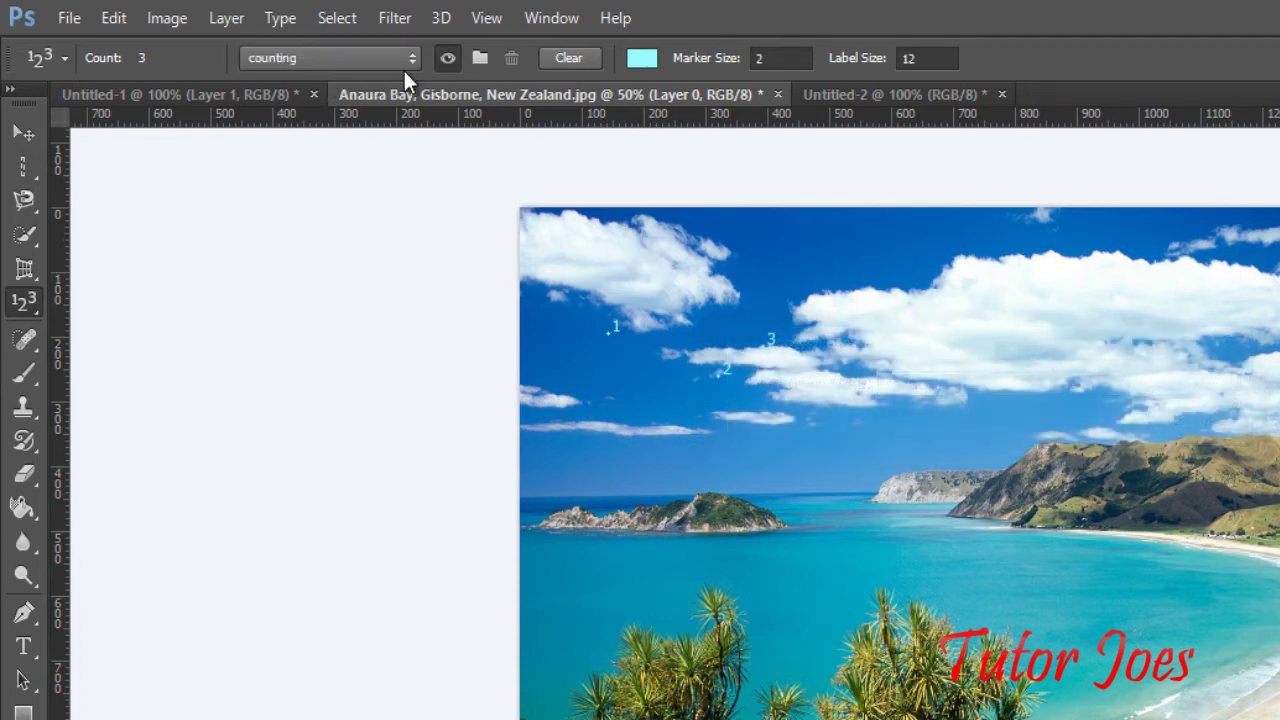
click(447, 58)
click(447, 58)
Step: Clear the existing count markers and change the count marker colour to green
click(566, 58)
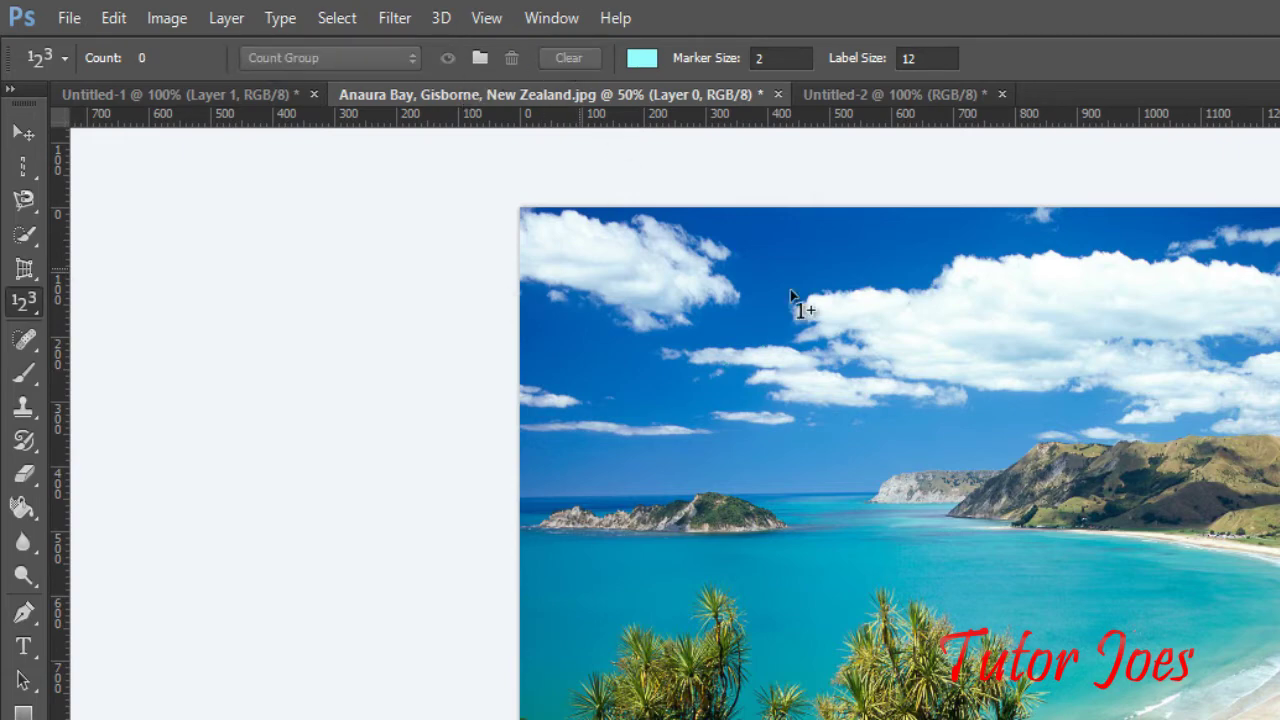
click(641, 58)
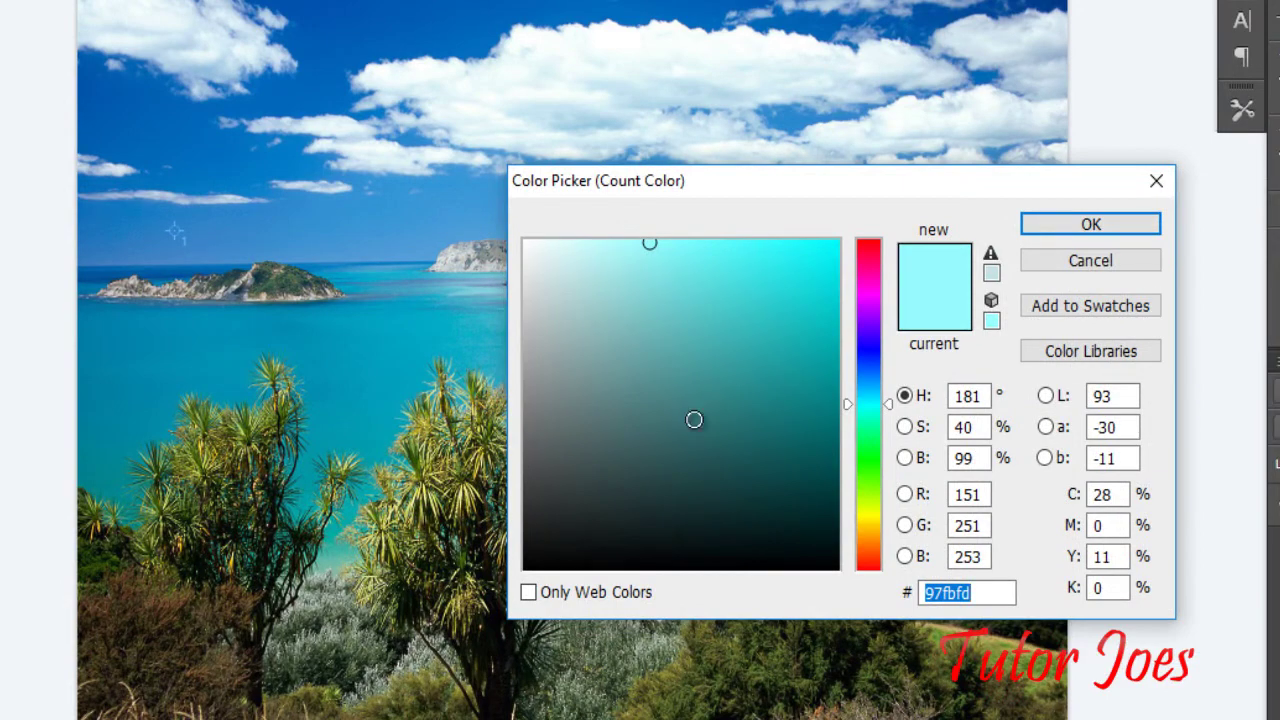
click(694, 410)
click(866, 450)
click(799, 288)
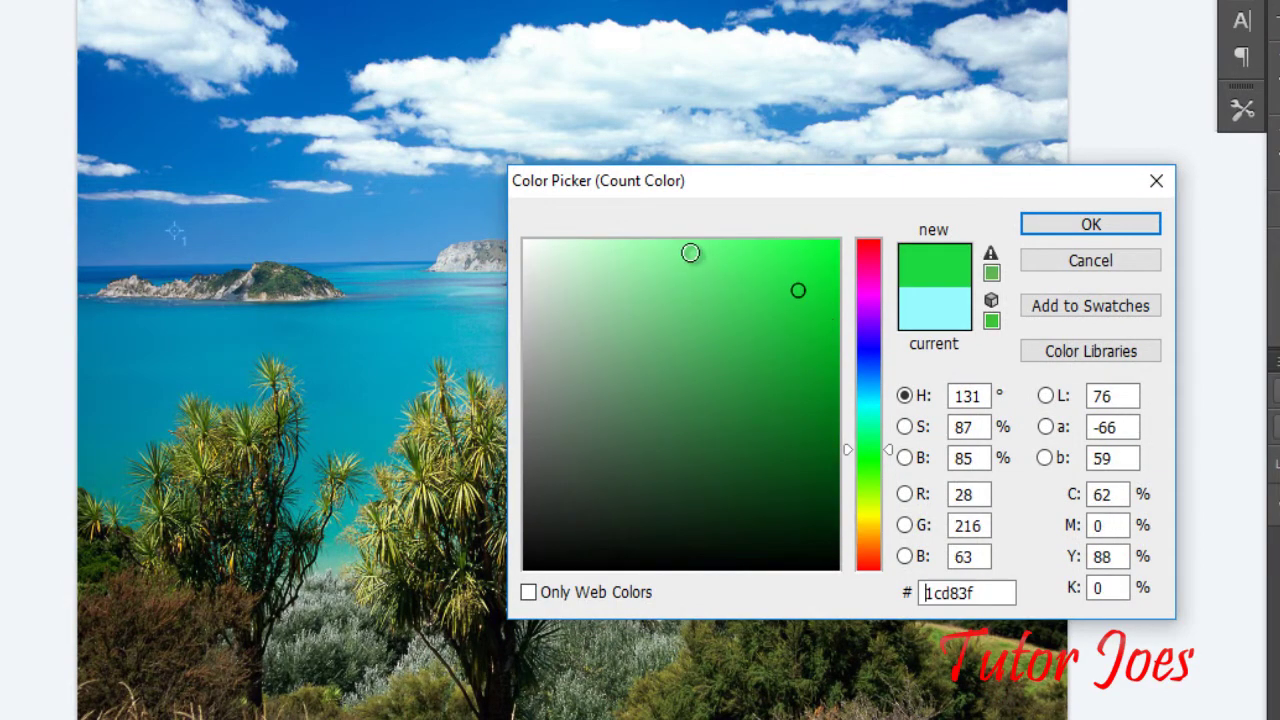
click(724, 269)
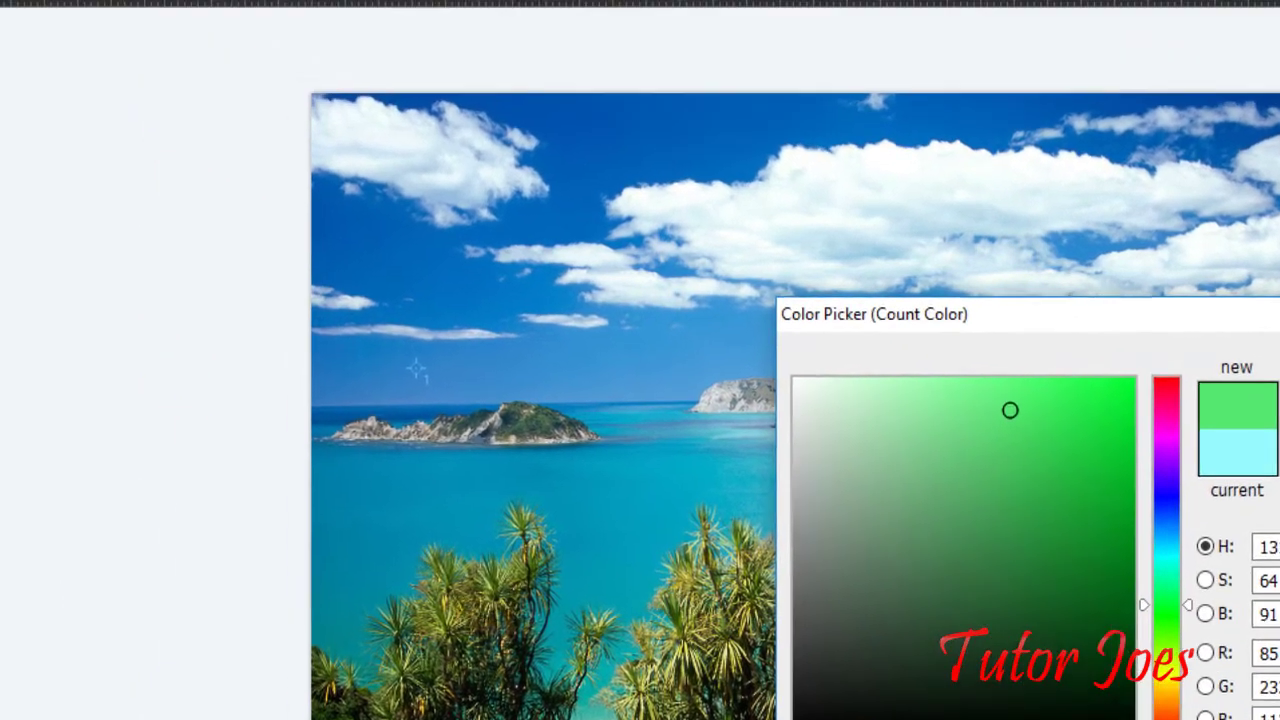
click(1063, 226)
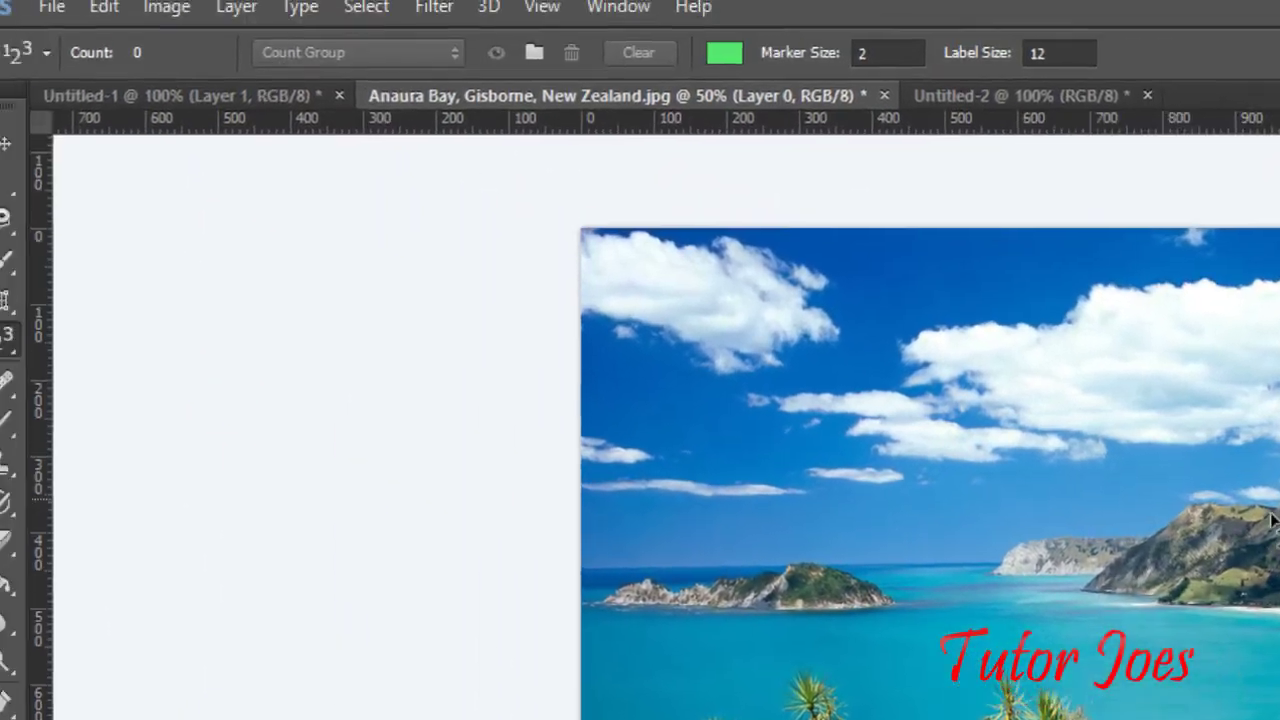
Step: Set the count marker size to 3 and place two markers on the photo
click(905, 70)
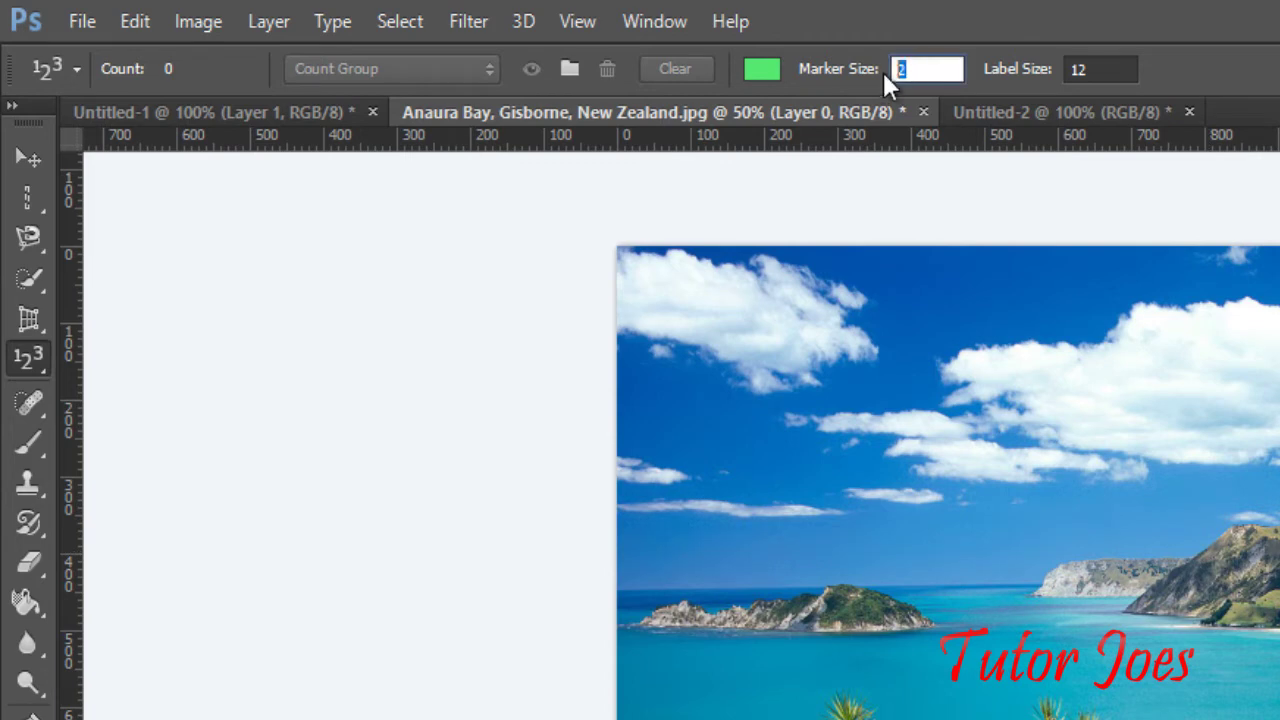
text(2)
text(3)
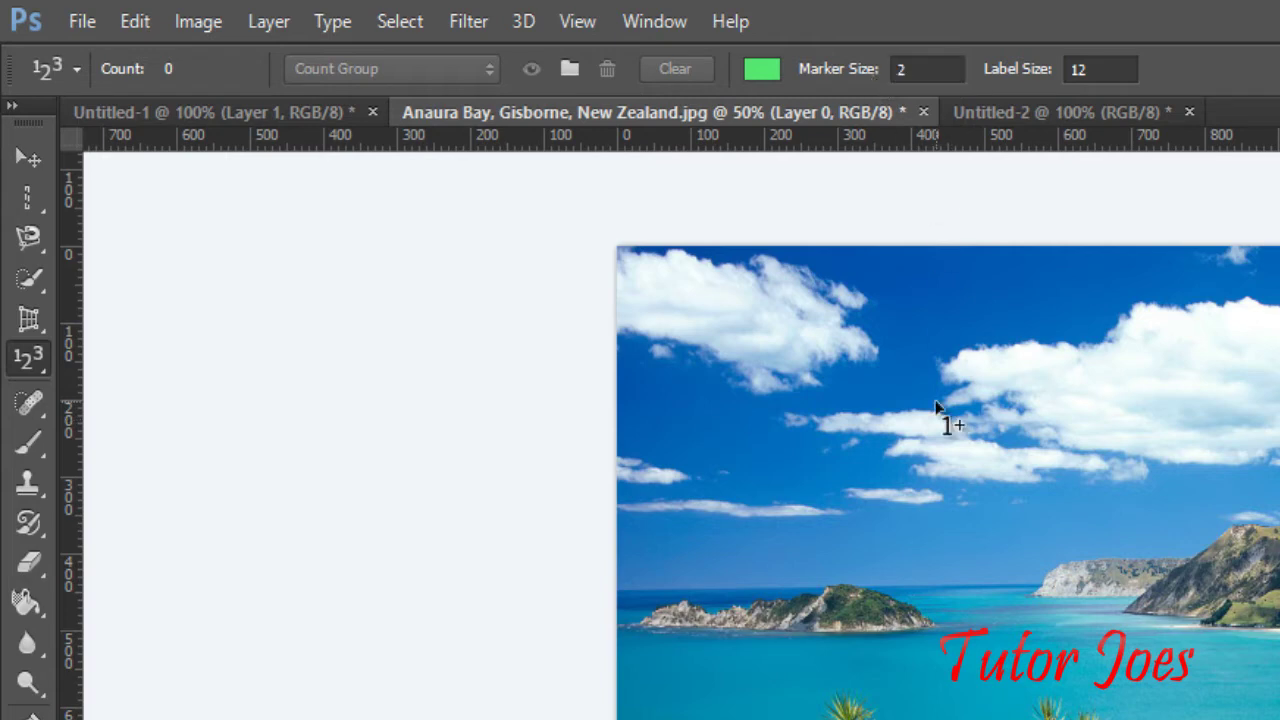
click(940, 405)
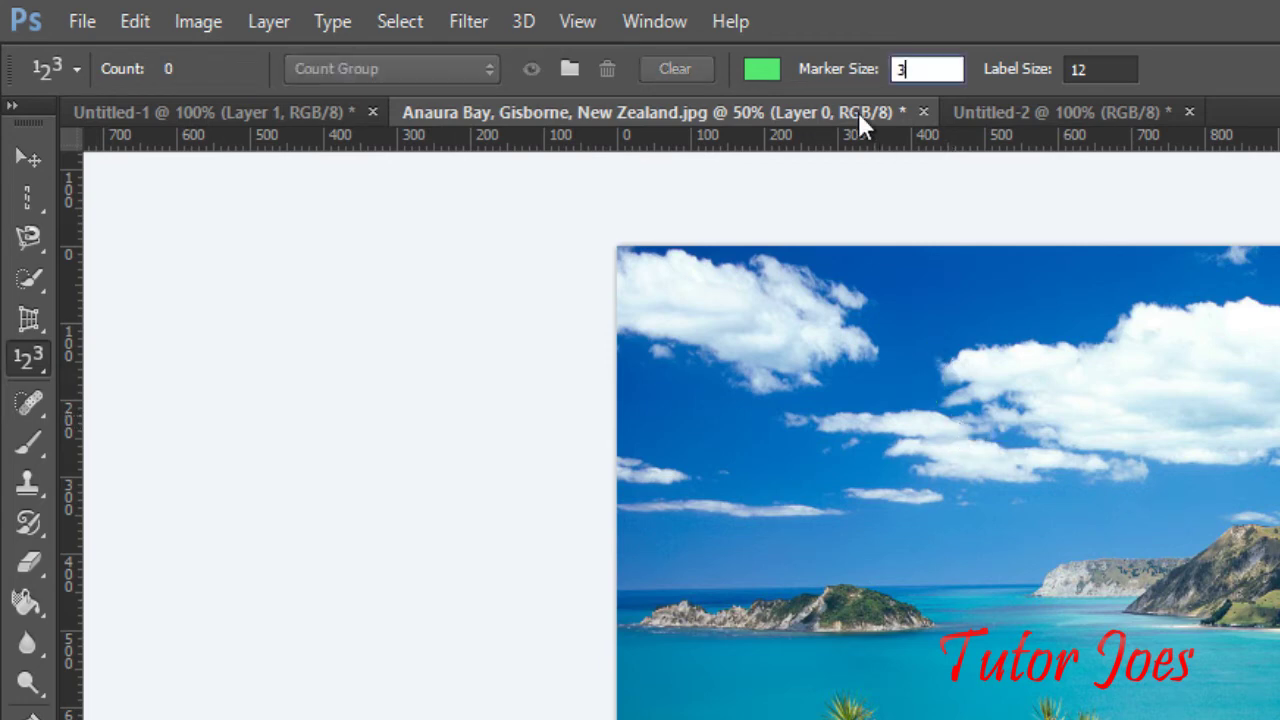
click(937, 524)
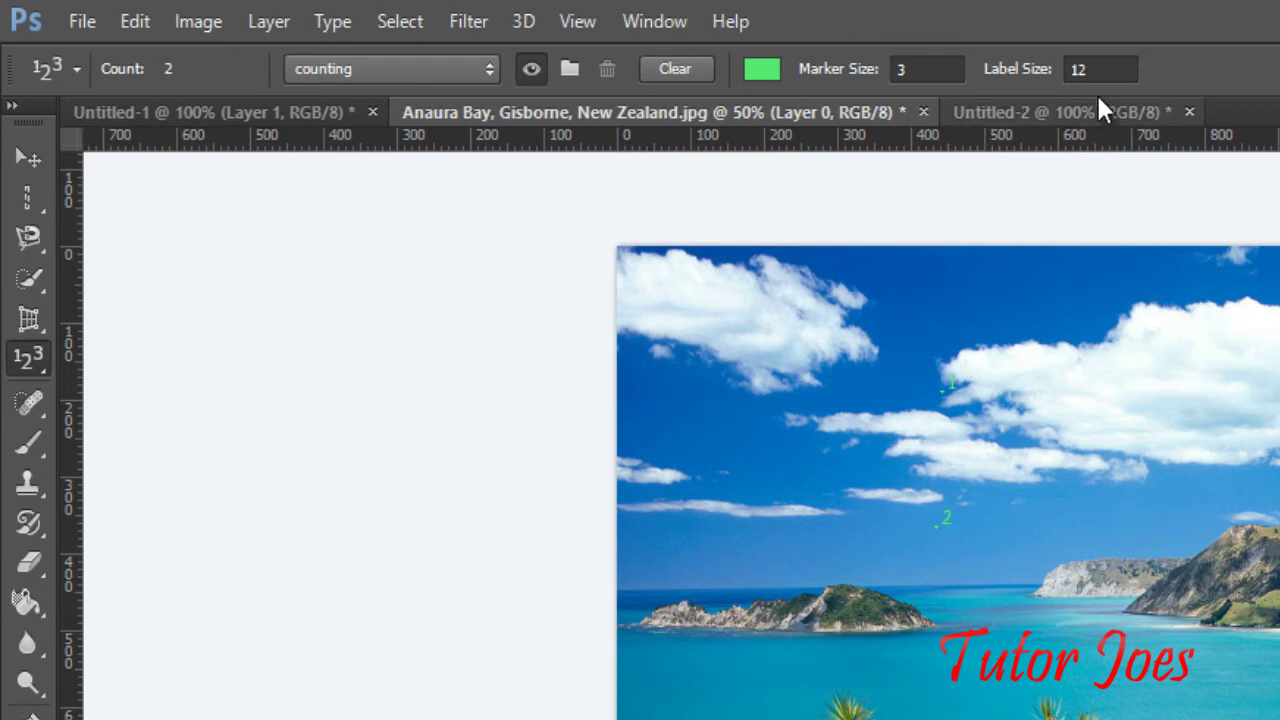
Step: Set the count label size to 19 and add seven more markers, reaching count 9
click(1080, 69)
text(1)
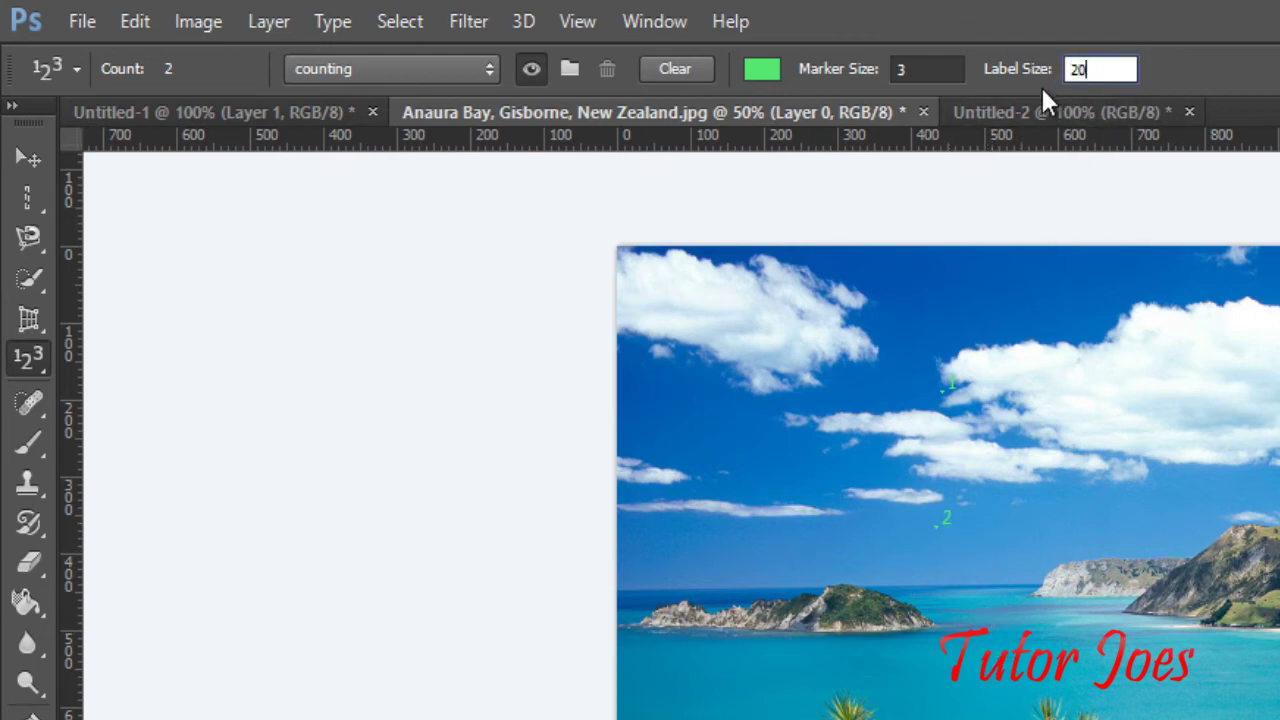
text(9)
key(Return)
click(958, 582)
click(1078, 679)
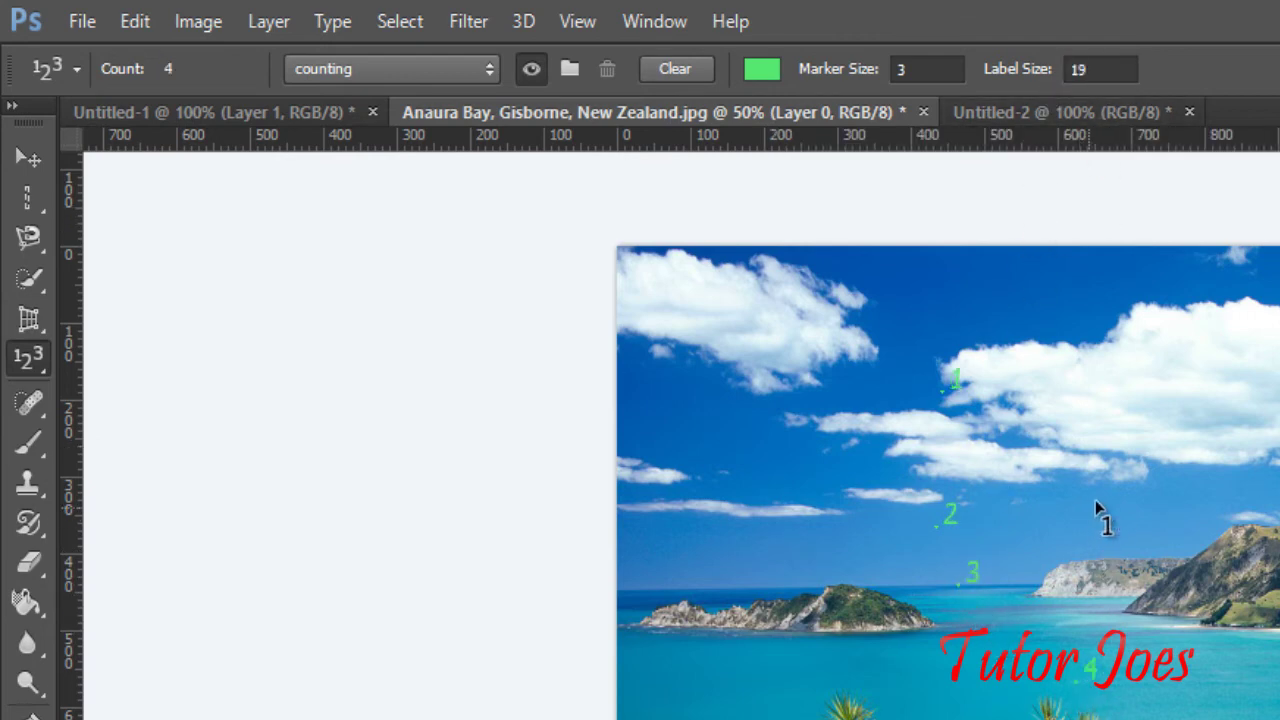
click(1089, 507)
click(1235, 450)
click(1268, 565)
click(1202, 700)
click(1253, 690)
click(676, 72)
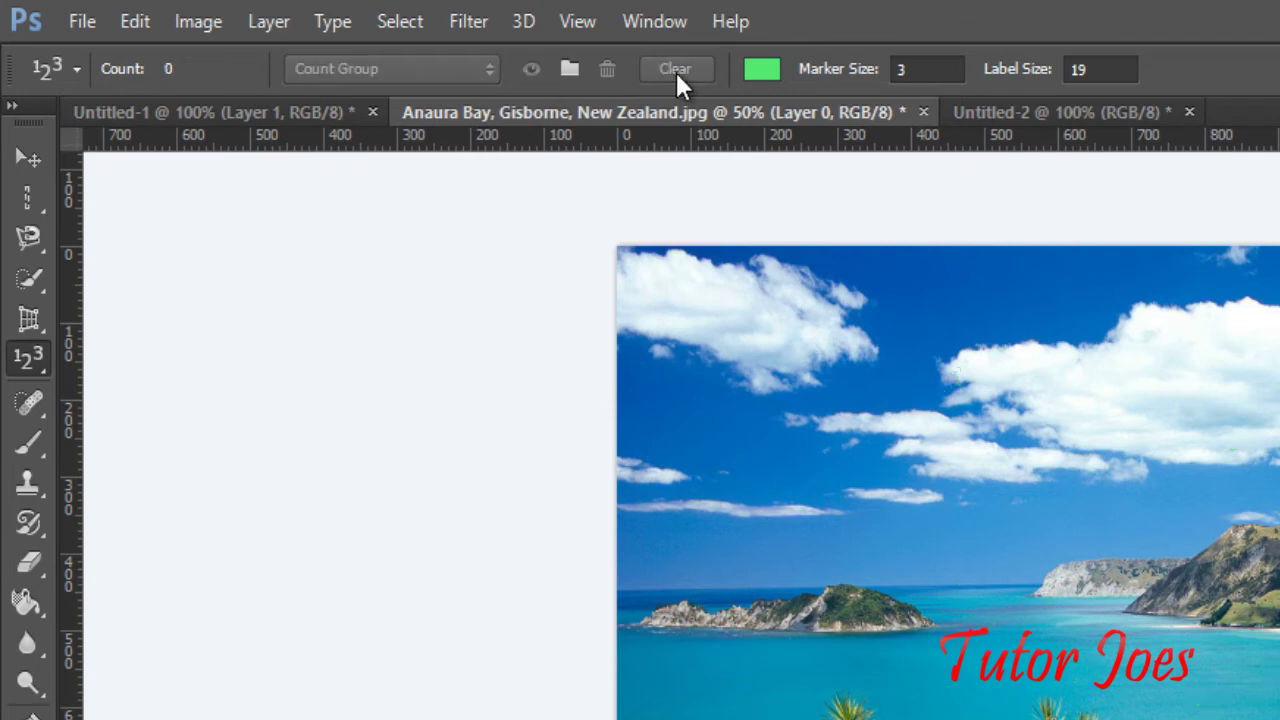
right_click(44, 352)
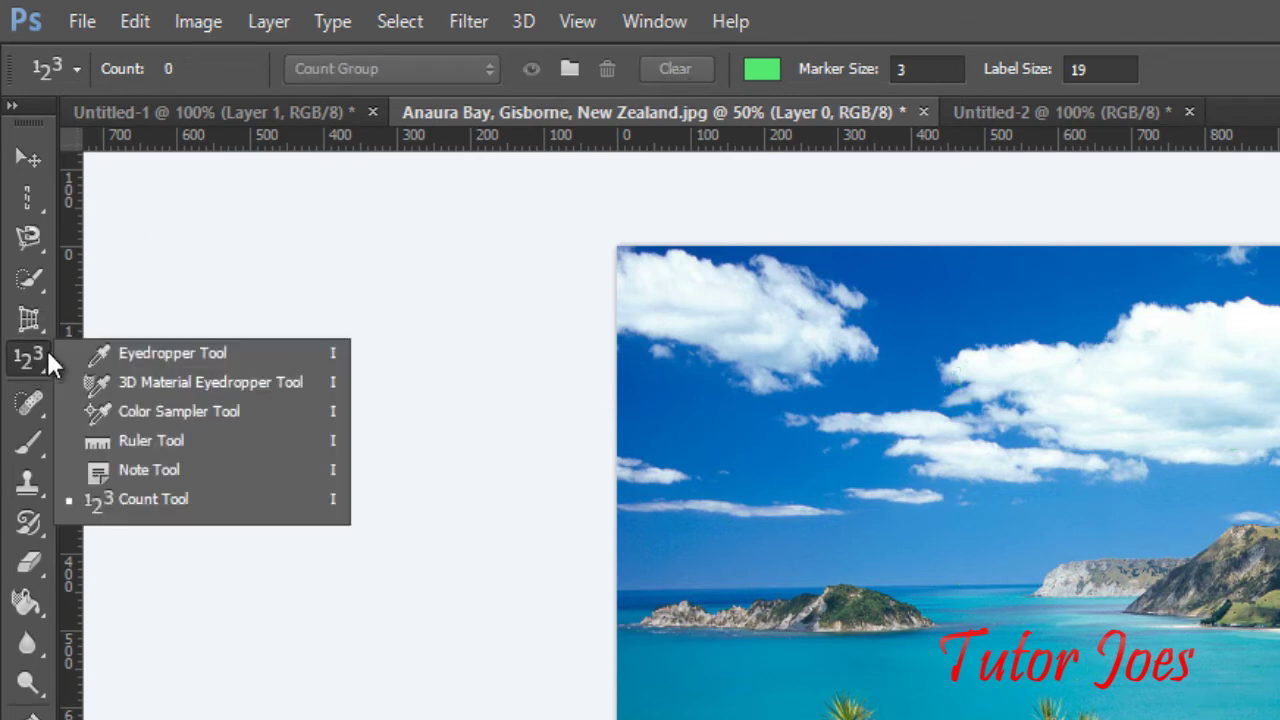